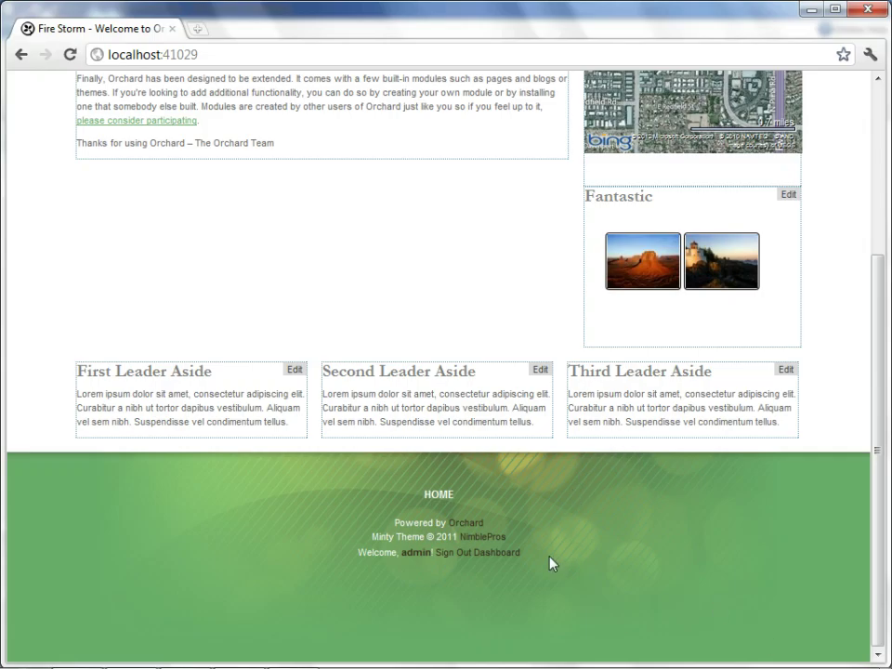
- Start a new blog from the site's admin dashboard and title it "Blog"
click(495, 554)
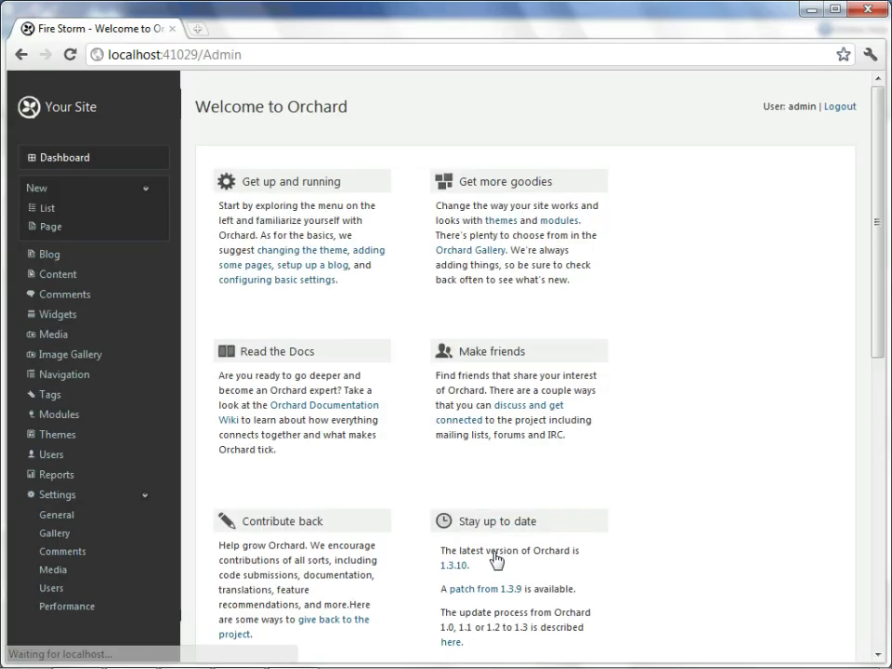
click(56, 256)
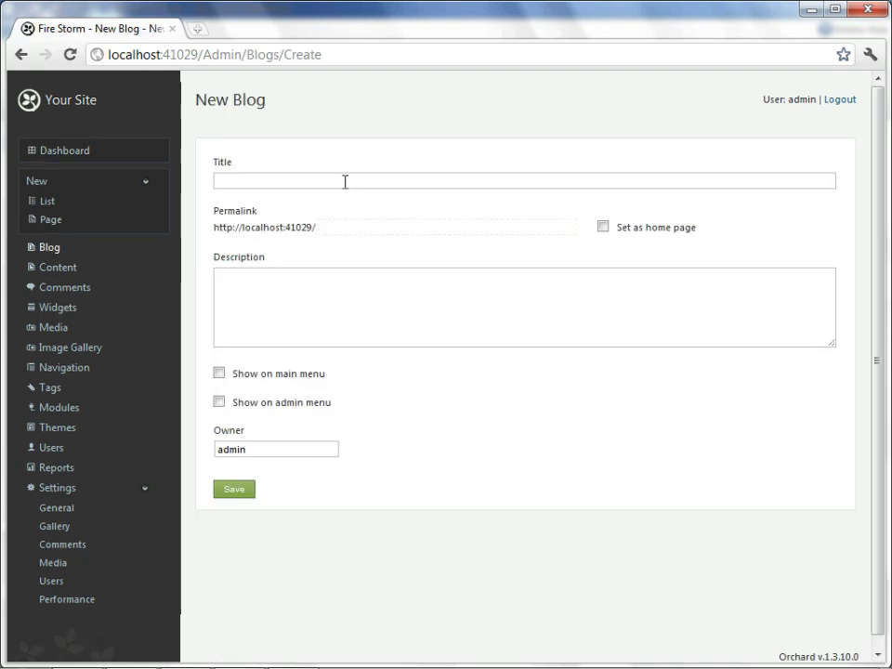
click(347, 179)
text(Bl)
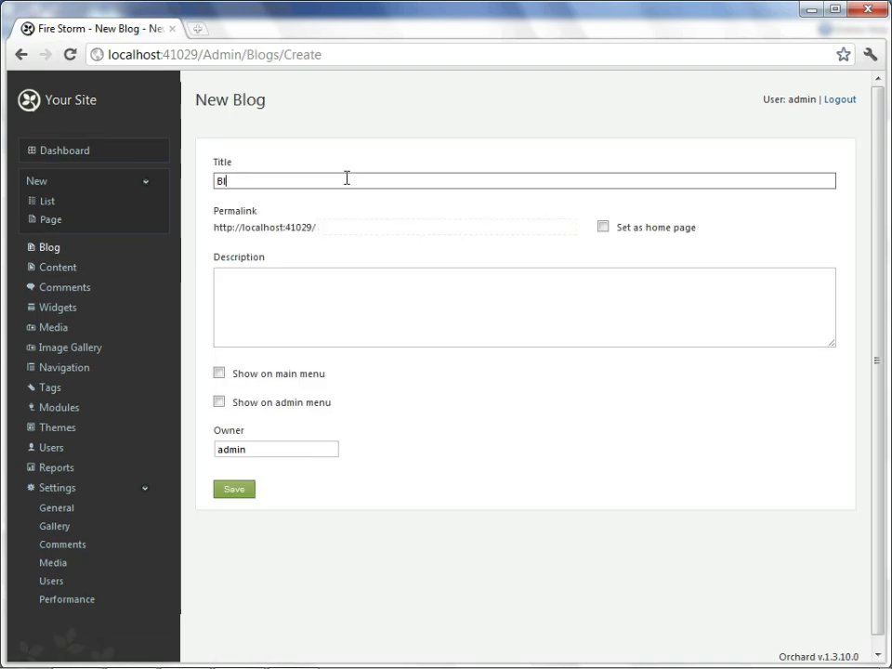
text(og)
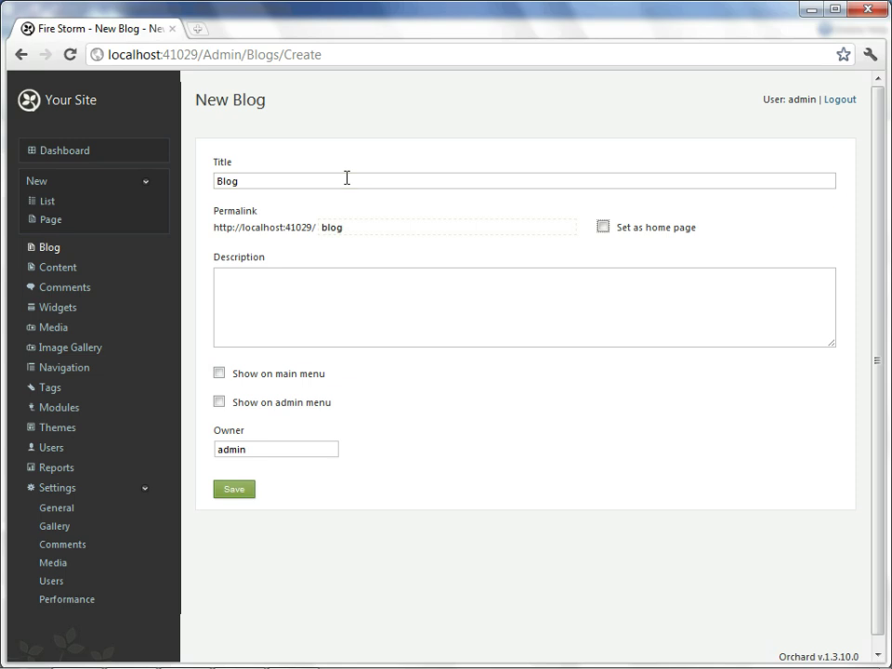
- Enter the description "Please read my blog." and "It has good tips." on separate lines, show the blog on the main menu, and save it
click(295, 334)
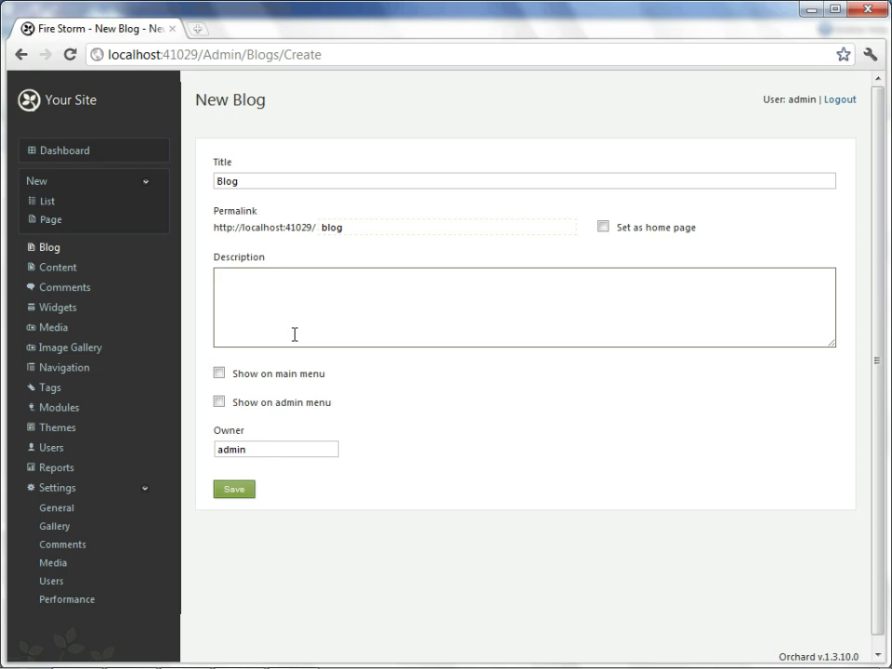
text(Please read my blog.  )
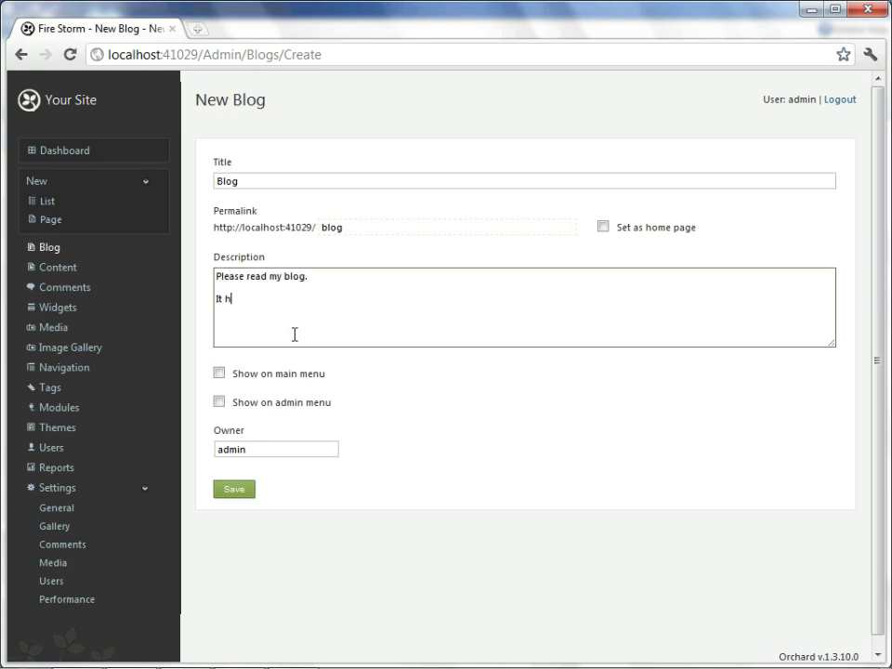
text(It has good tips.)
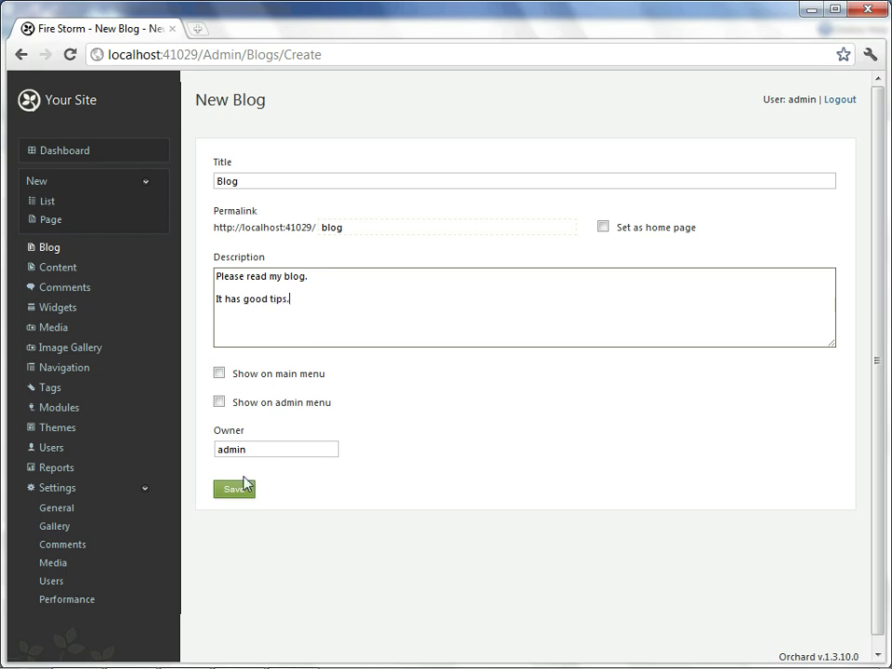
click(245, 375)
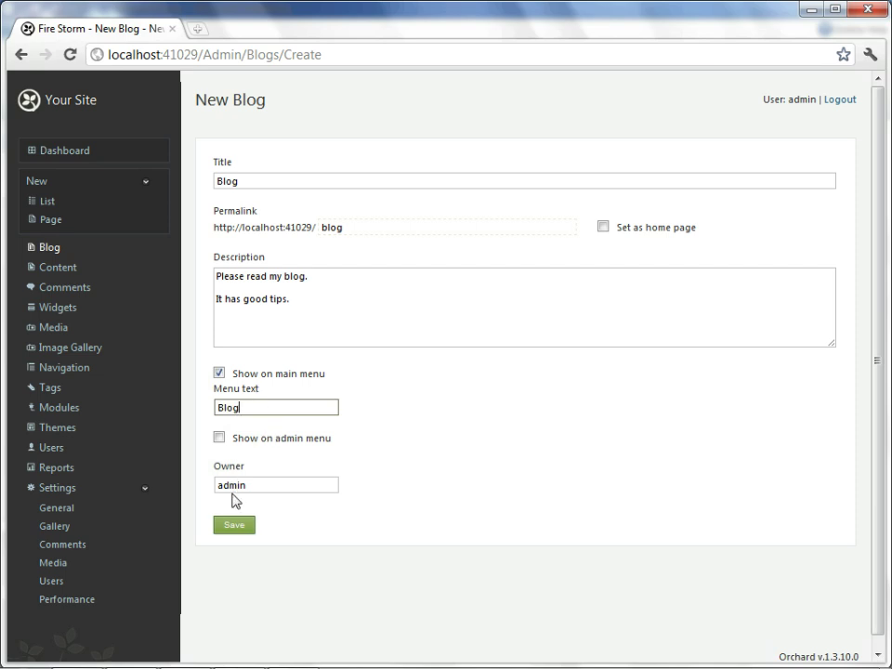
click(237, 527)
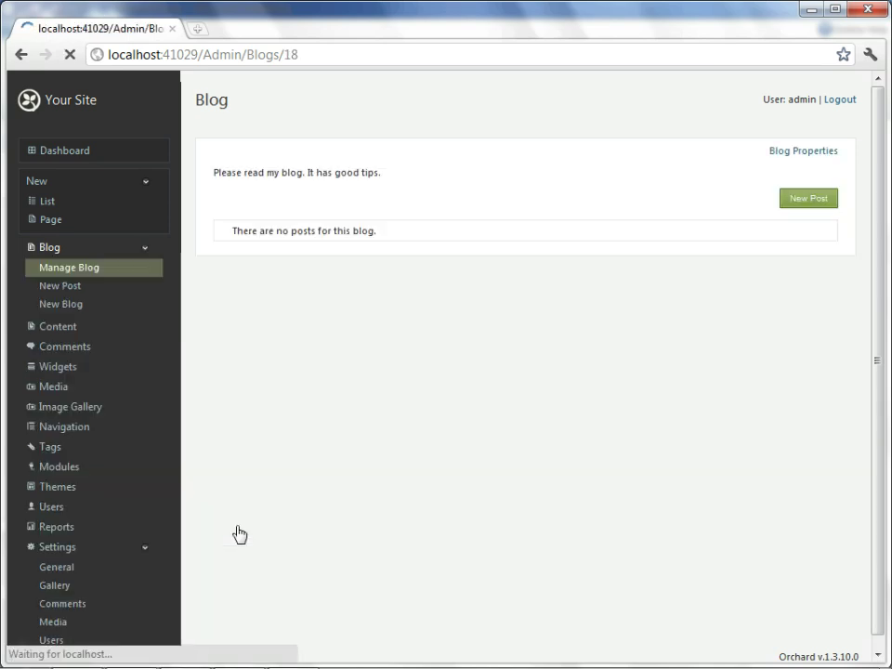
- View the Blog page on the public site to check how its description is laid out
click(48, 112)
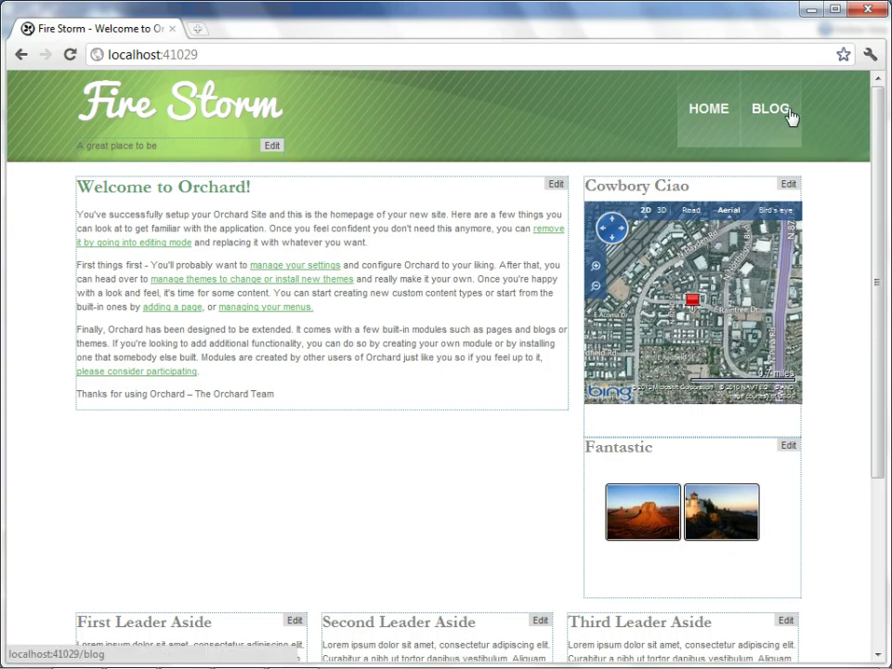
click(788, 112)
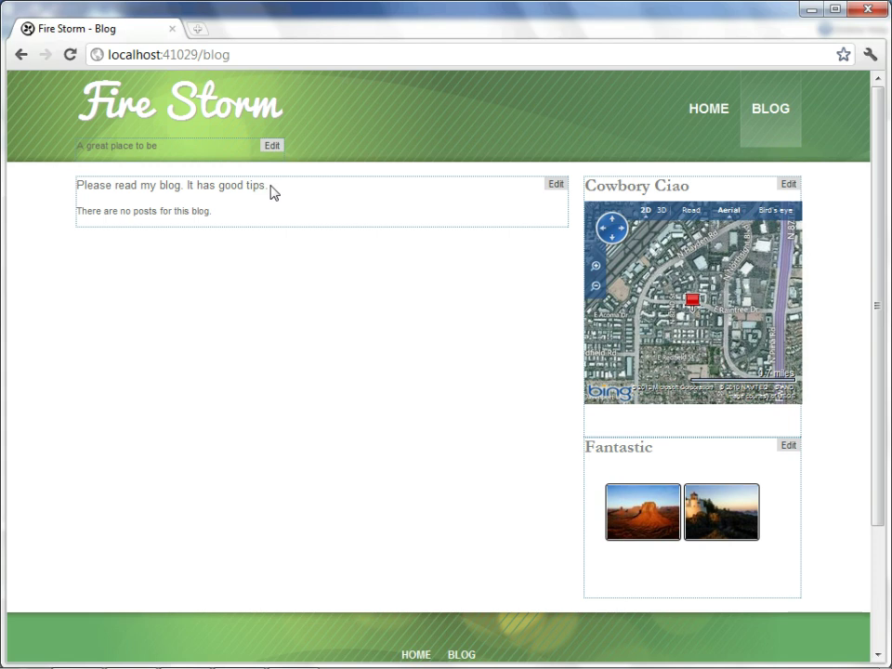
- Add the Body part to the Blog content type in the site's admin area
scroll(331, 247, down, 3)
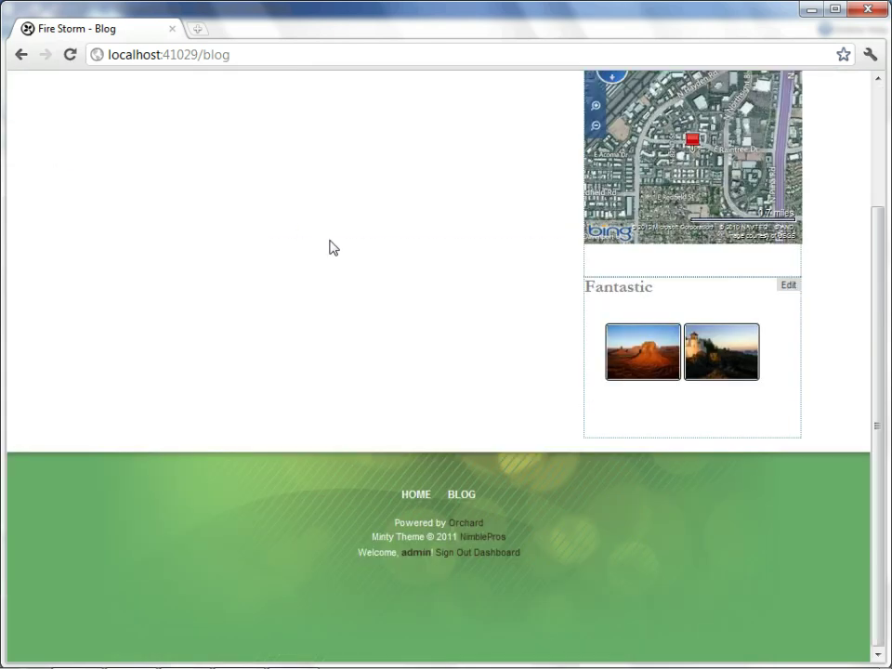
click(489, 555)
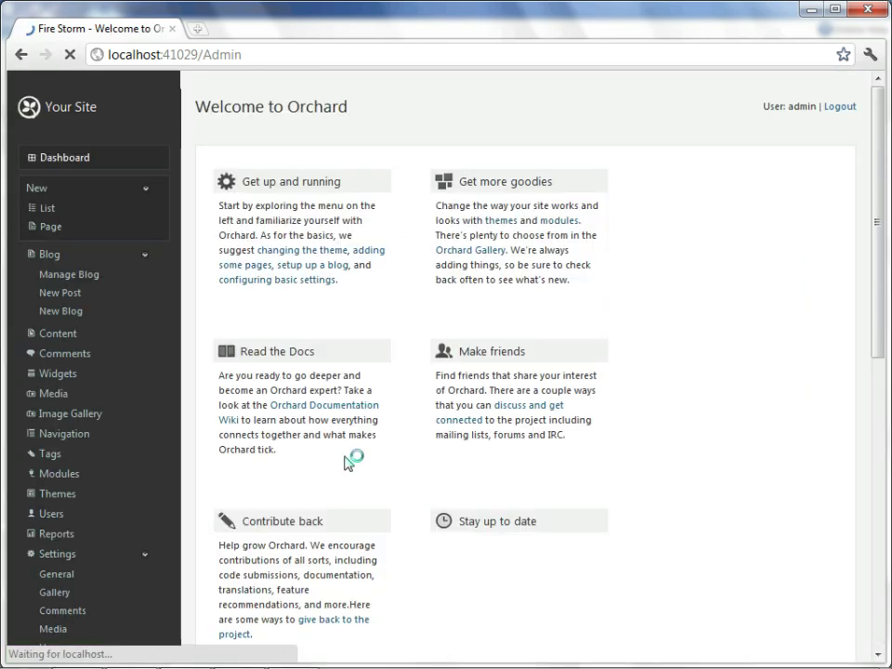
click(53, 338)
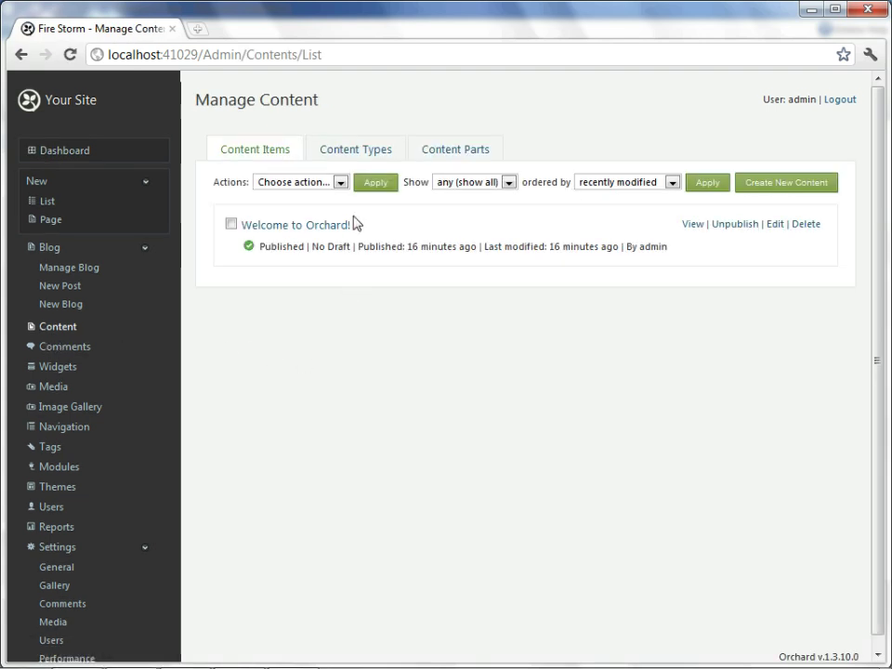
click(372, 155)
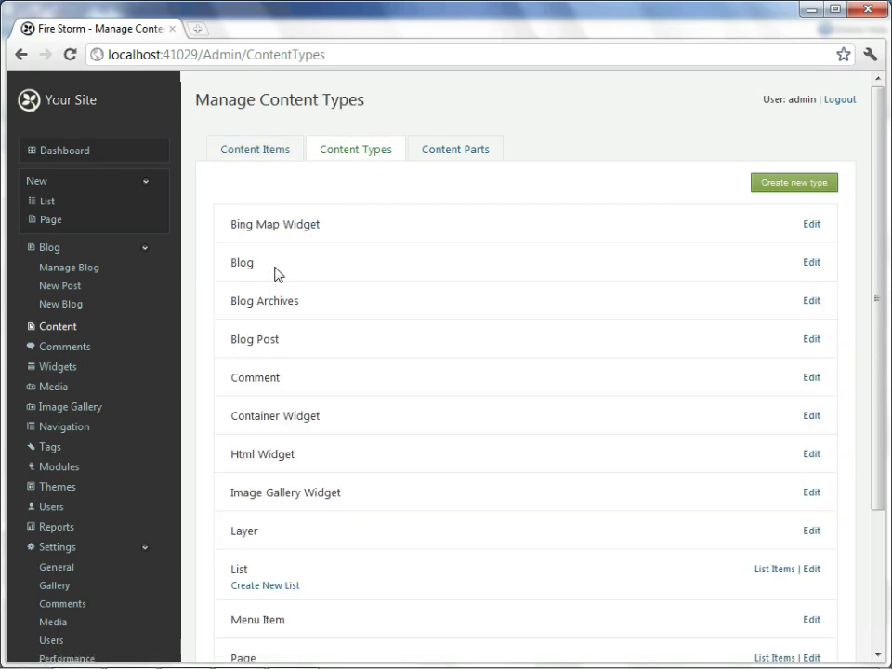
click(810, 264)
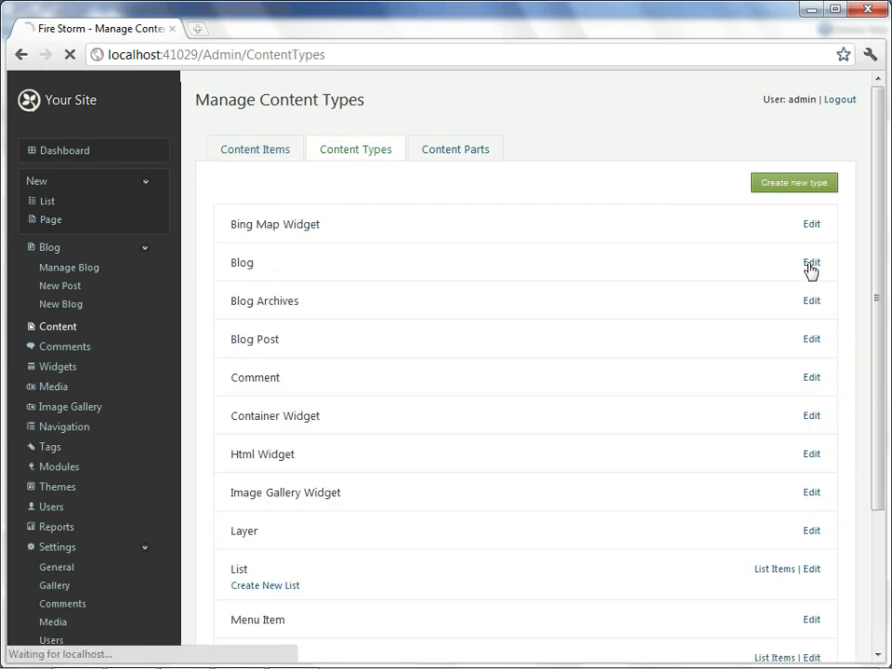
scroll(632, 270, down, 1)
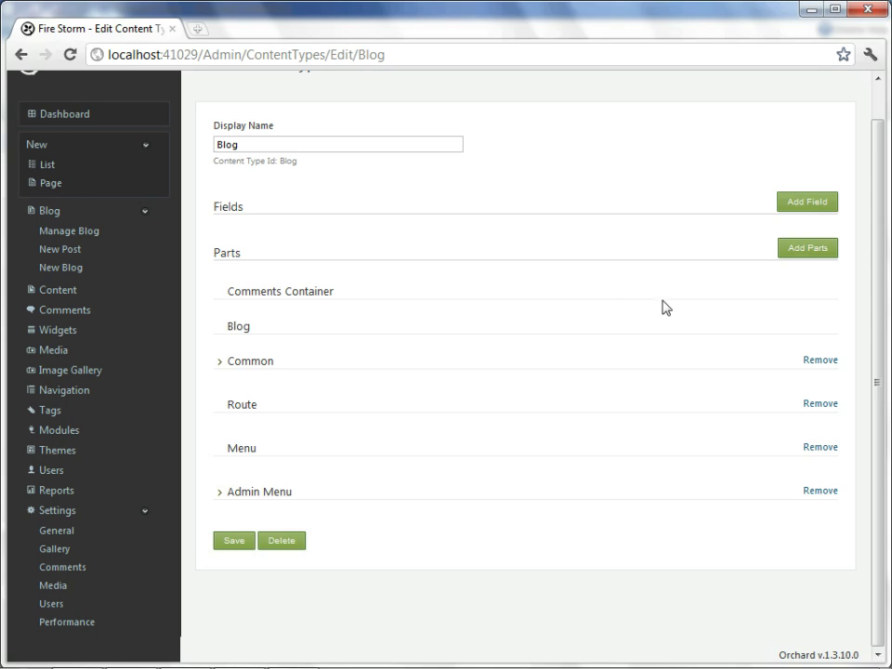
click(809, 248)
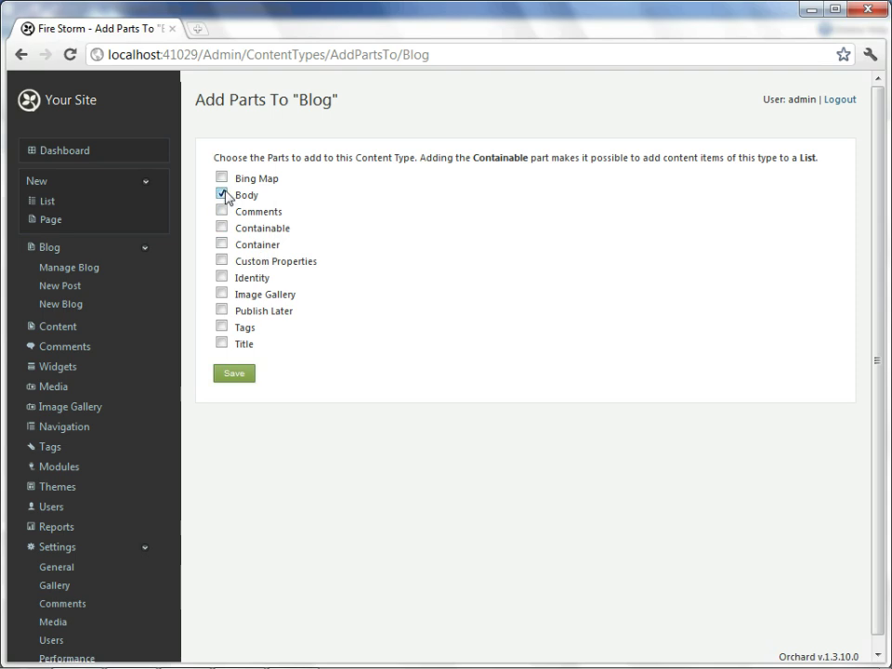
click(239, 377)
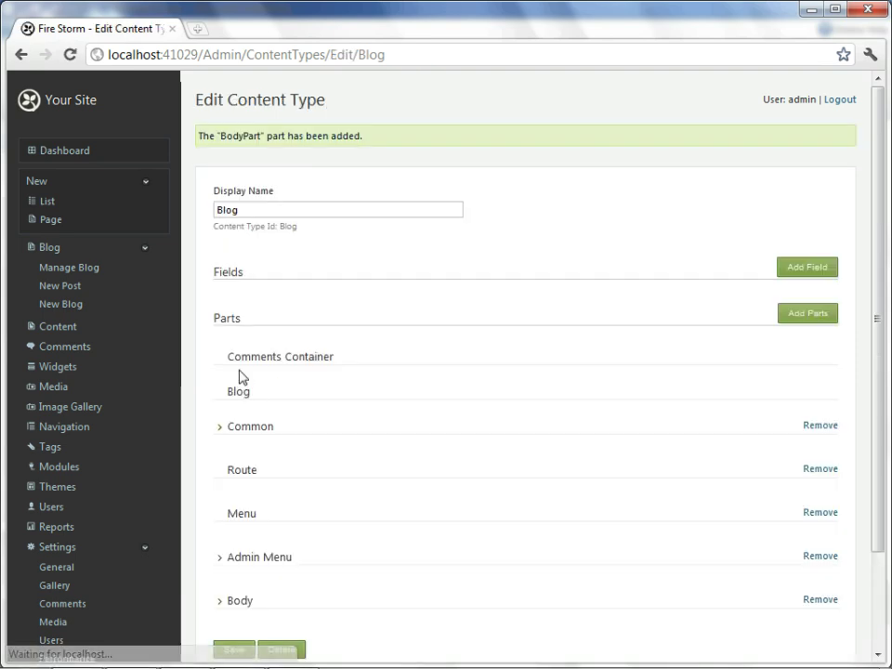
- Expand the Body part's settings to check its flavor, and save the Blog content type
scroll(269, 362, down, 2)
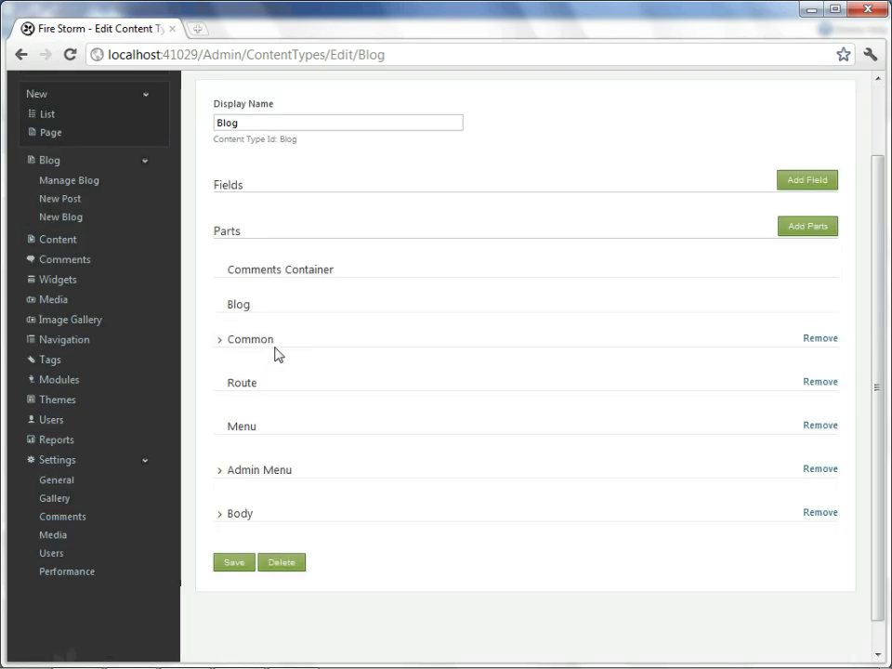
click(218, 517)
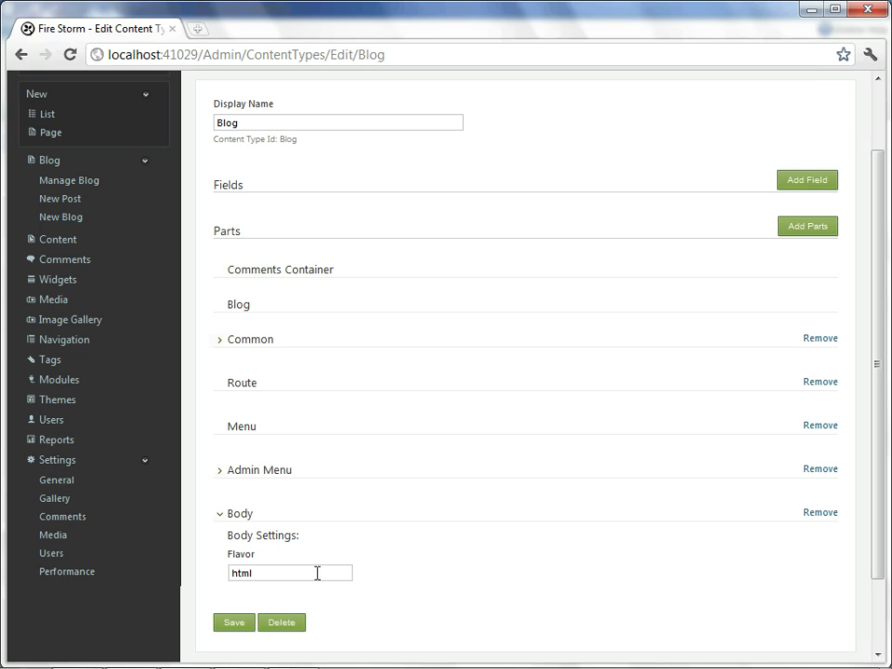
drag(885, 457, 882, 505)
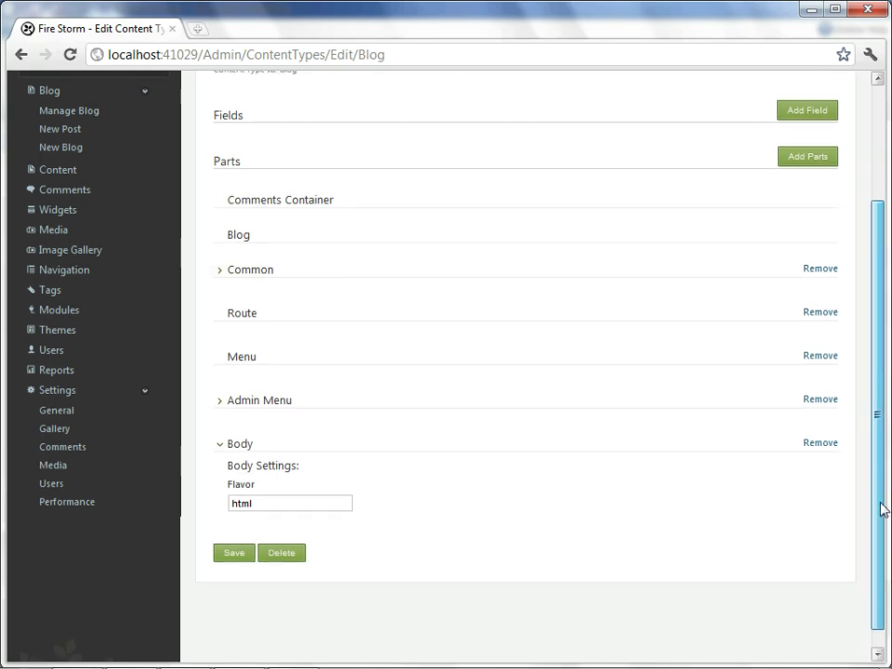
click(235, 553)
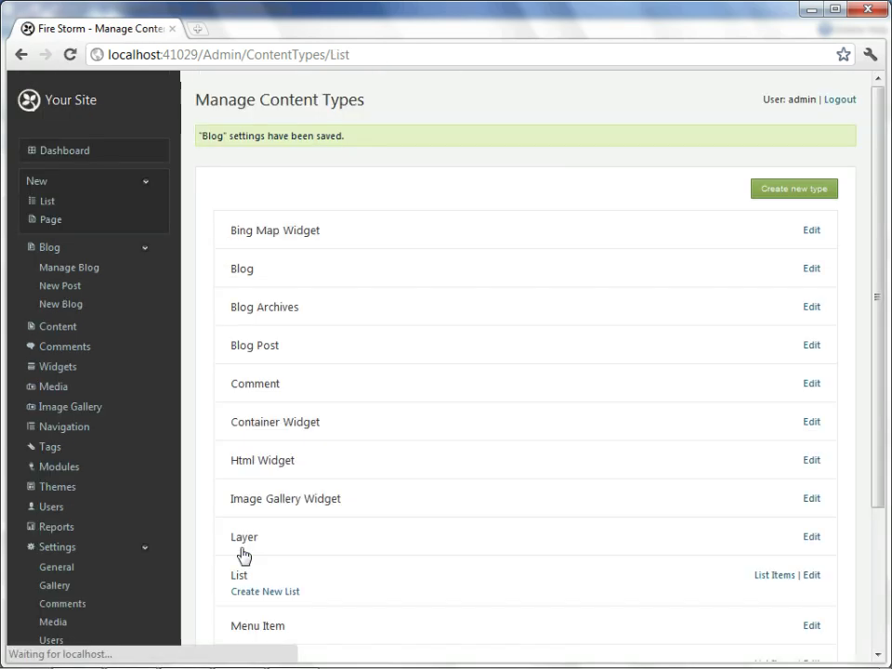
- In the existing blog's properties, move the whole description text out of the Description and into the Body
click(92, 276)
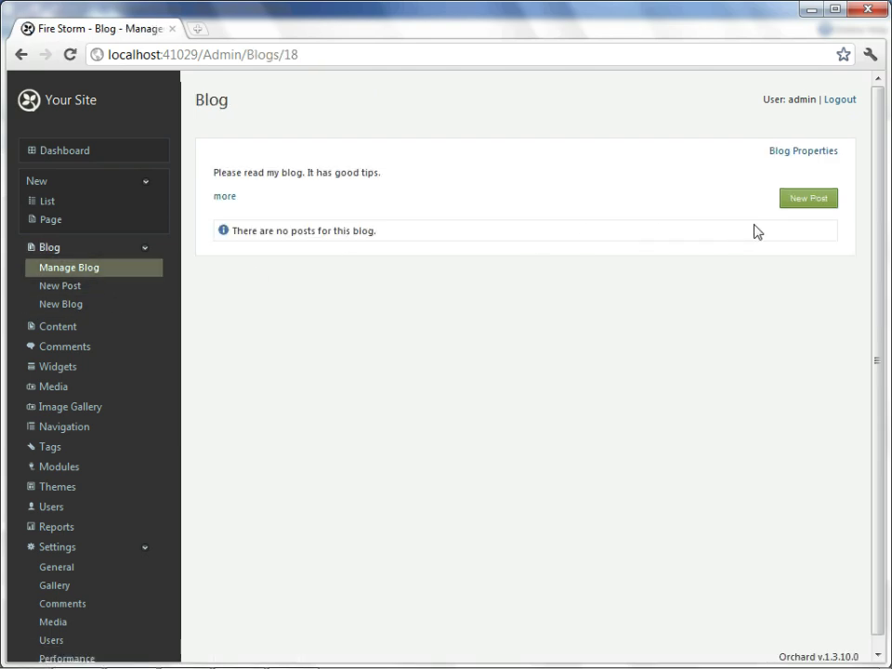
click(793, 155)
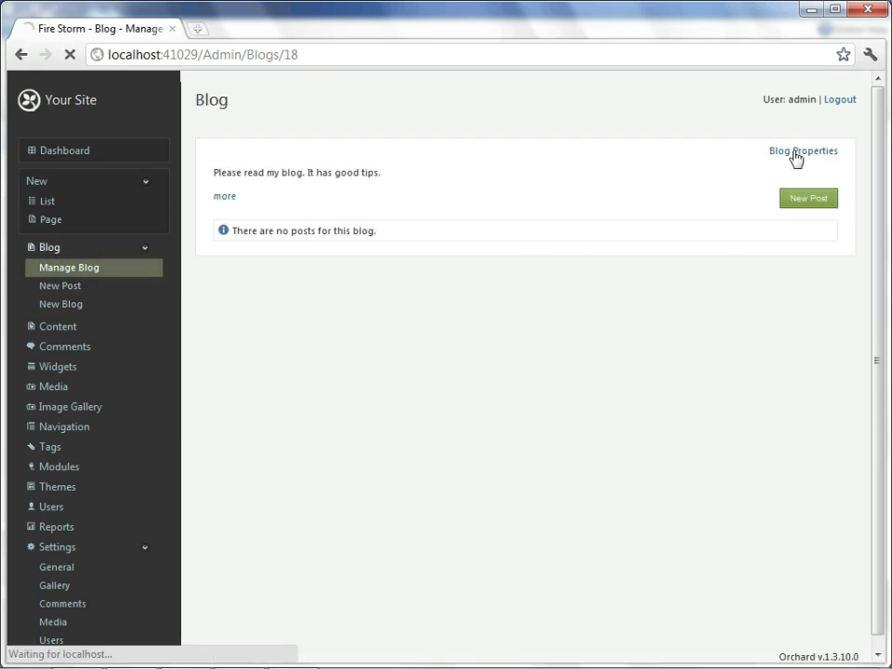
scroll(378, 235, down, 2)
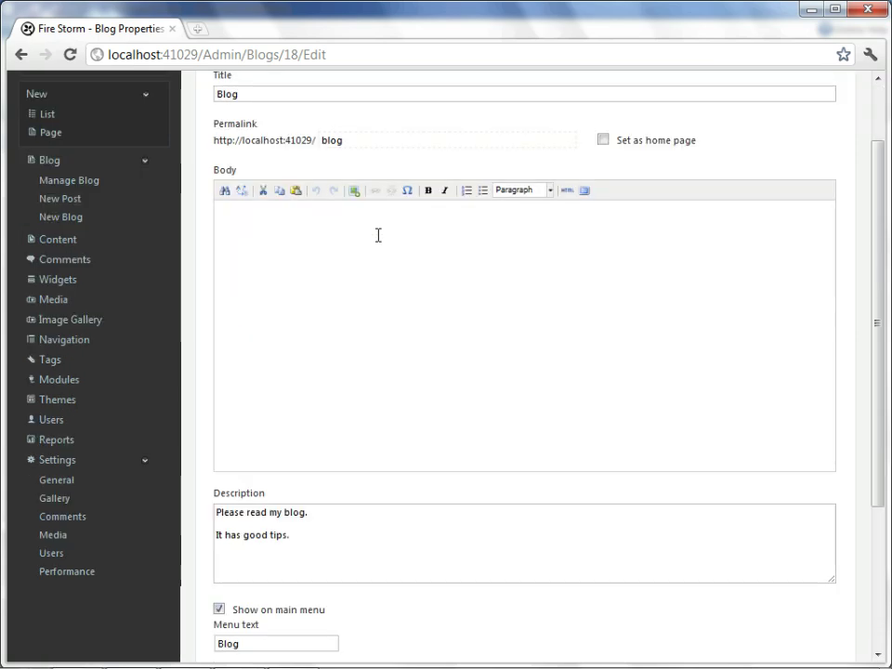
drag(302, 448, 204, 424)
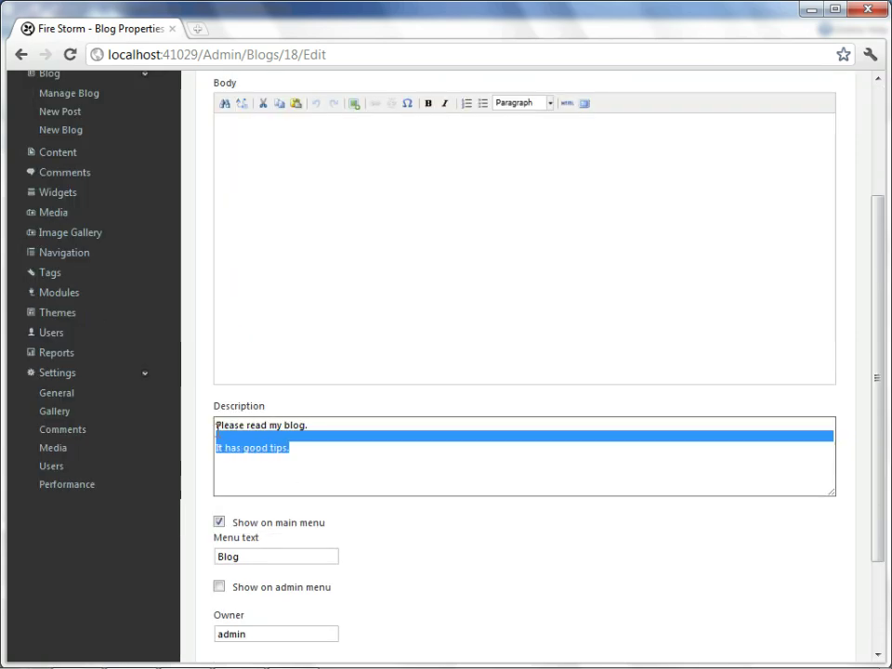
scroll(329, 402, up, 1)
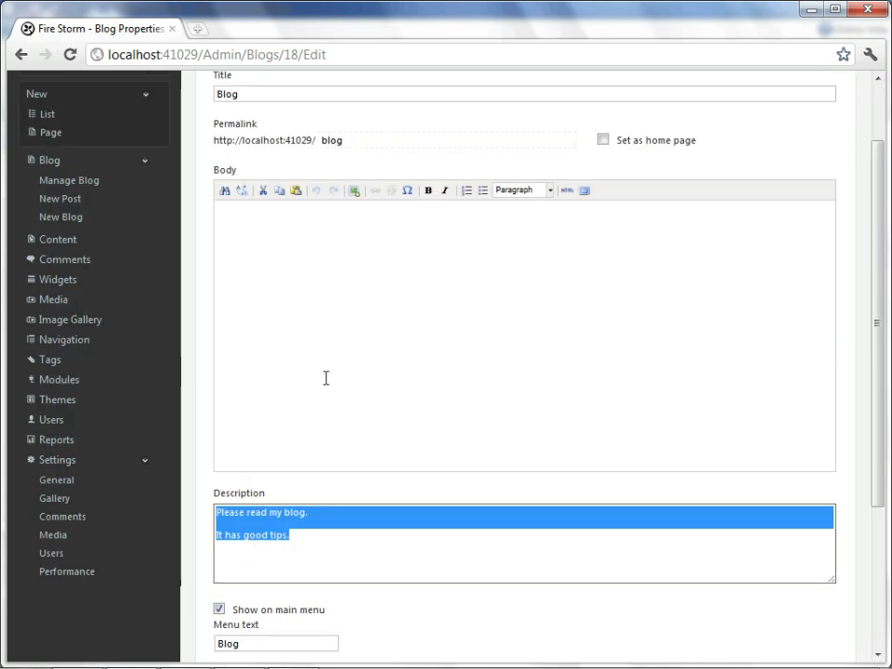
click(284, 249)
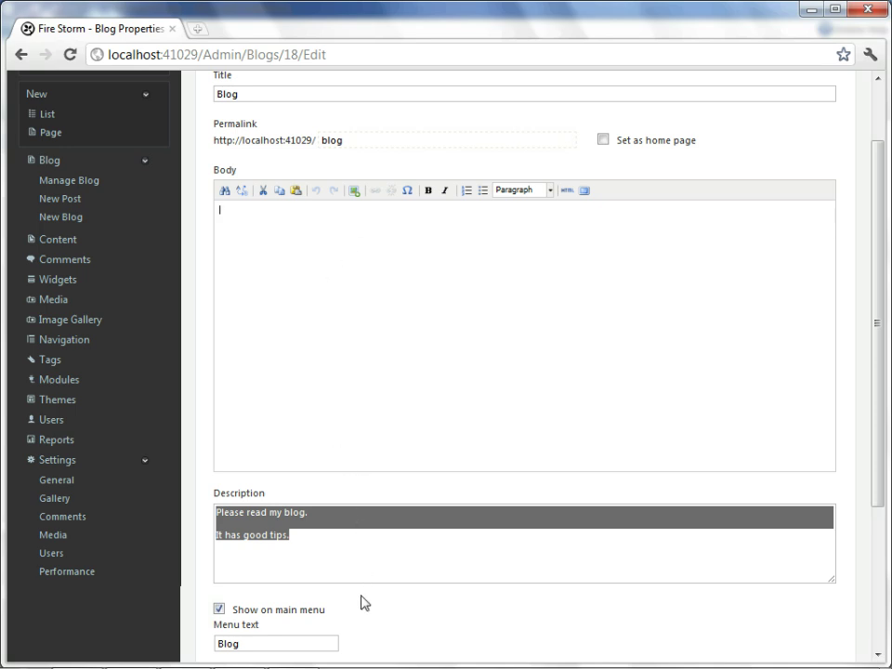
click(339, 537)
drag(338, 537, 170, 509)
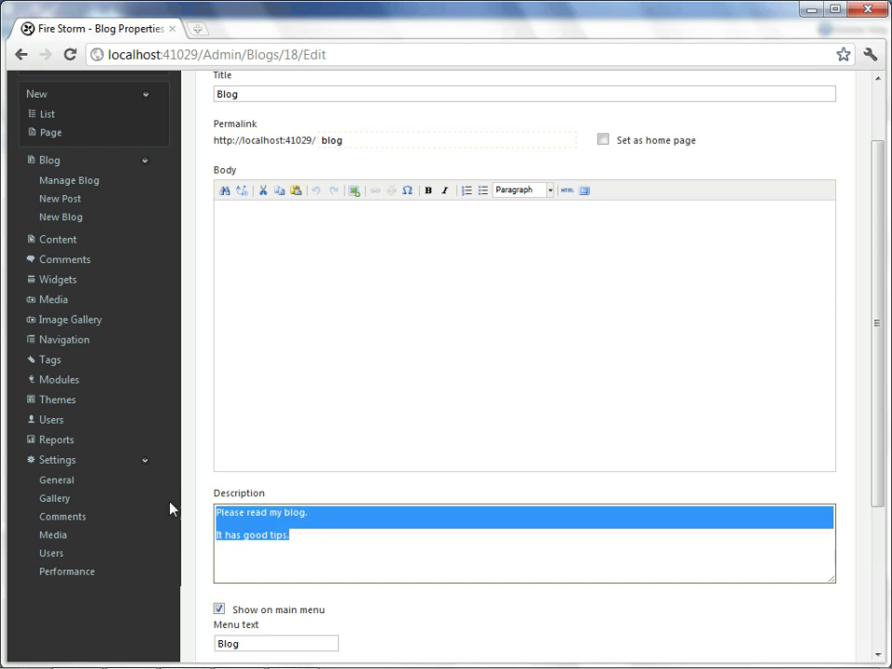
key(ctrl+x)
click(352, 303)
key(ctrl+v)
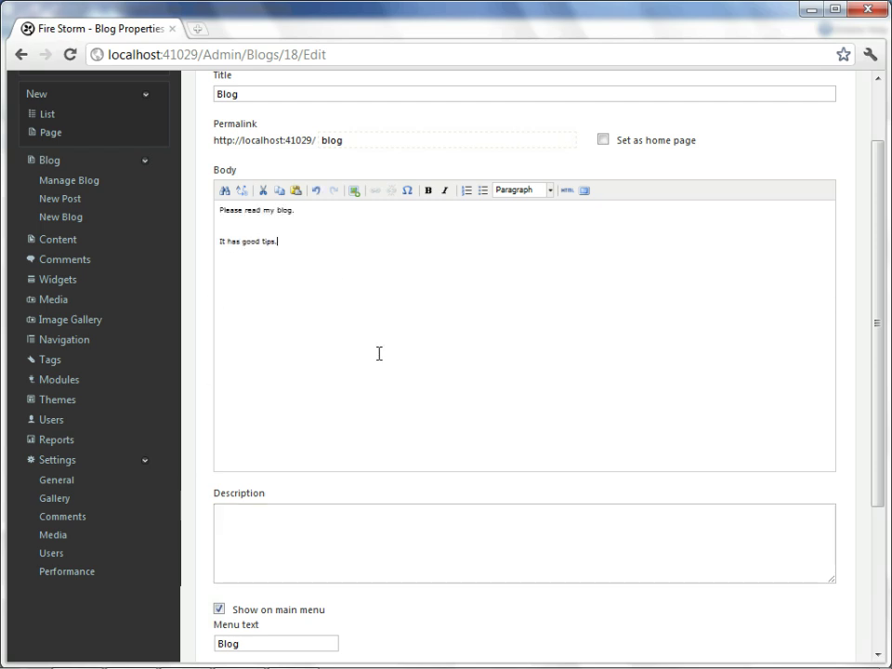
- Save the blog's edited properties with the text in the Body
click(346, 219)
scroll(453, 345, down, 1)
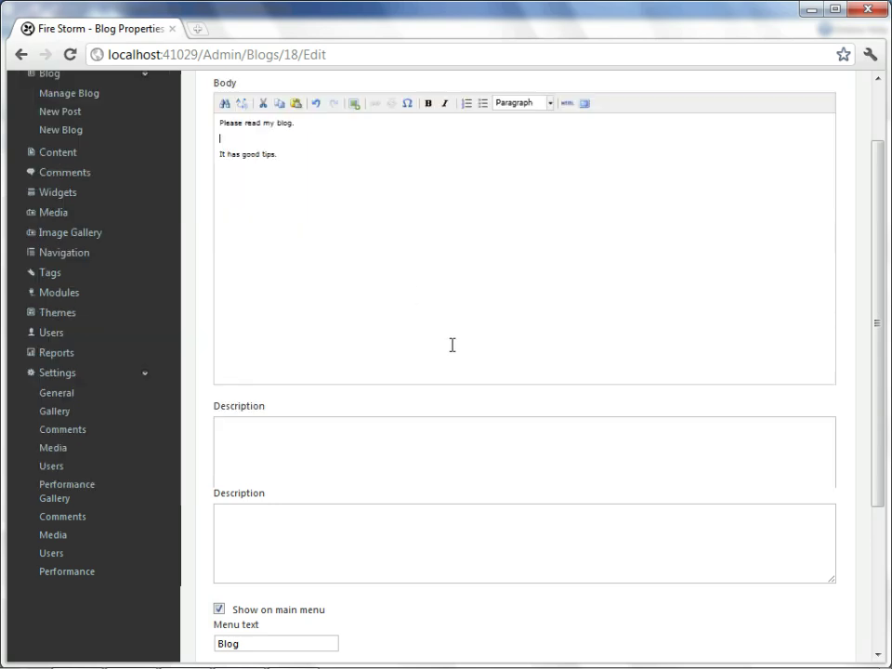
scroll(453, 344, down, 2)
click(243, 589)
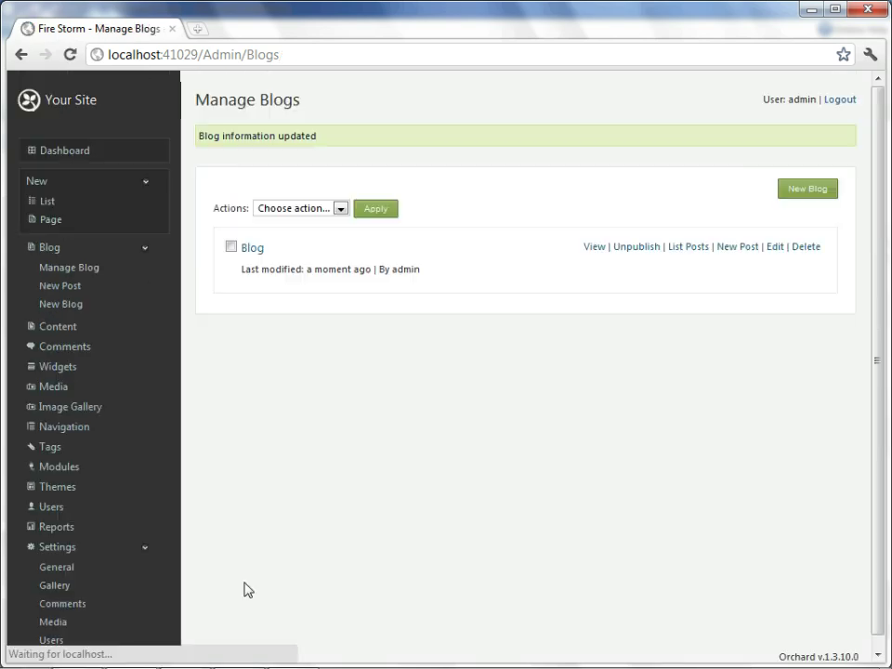
- Open the public Blog page again to check the line breaks in the Body text
click(63, 107)
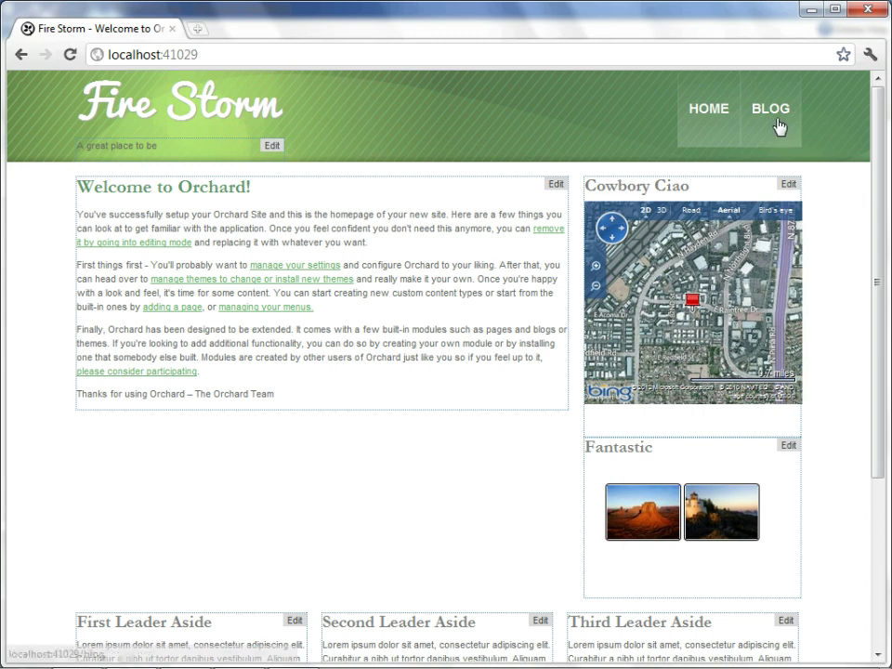
click(779, 126)
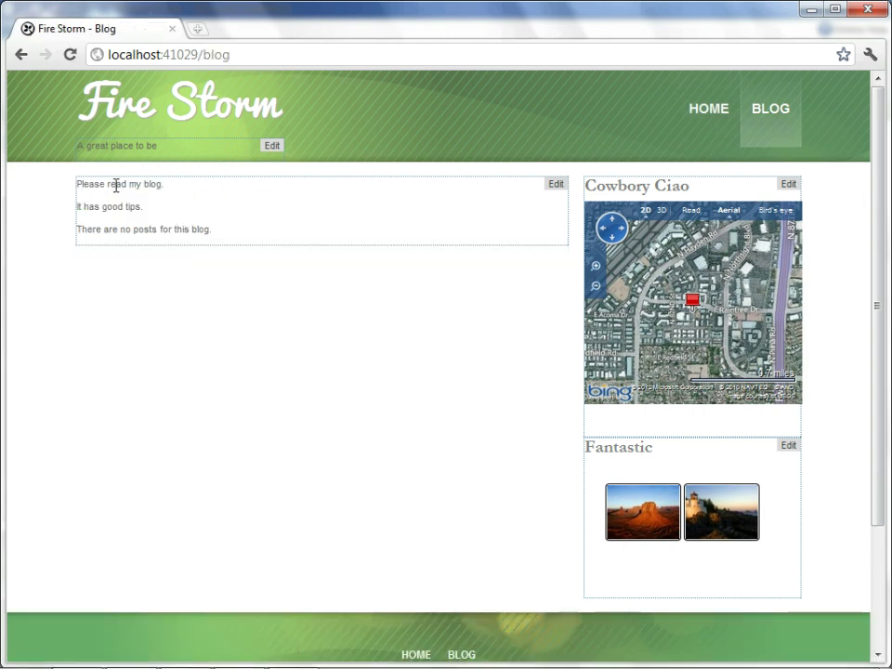
- Return to the dashboard and start a new blog post titled First Post
drag(148, 211, 62, 177)
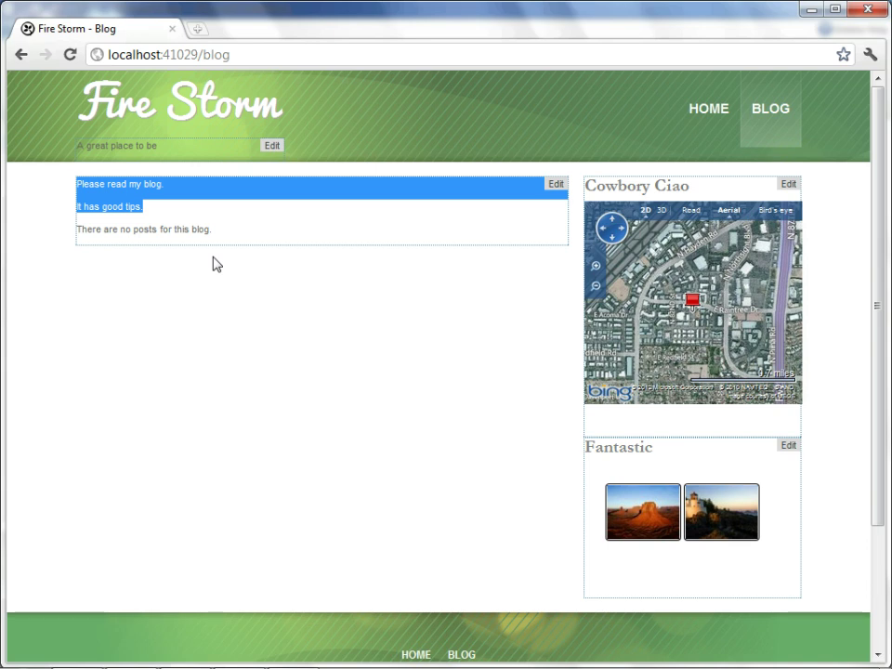
scroll(279, 372, down, 3)
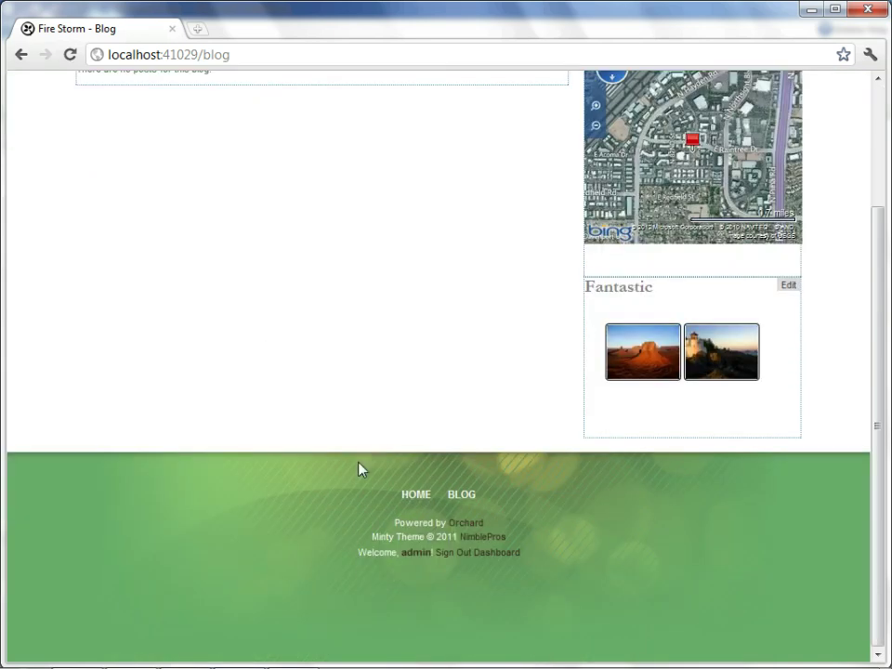
click(484, 553)
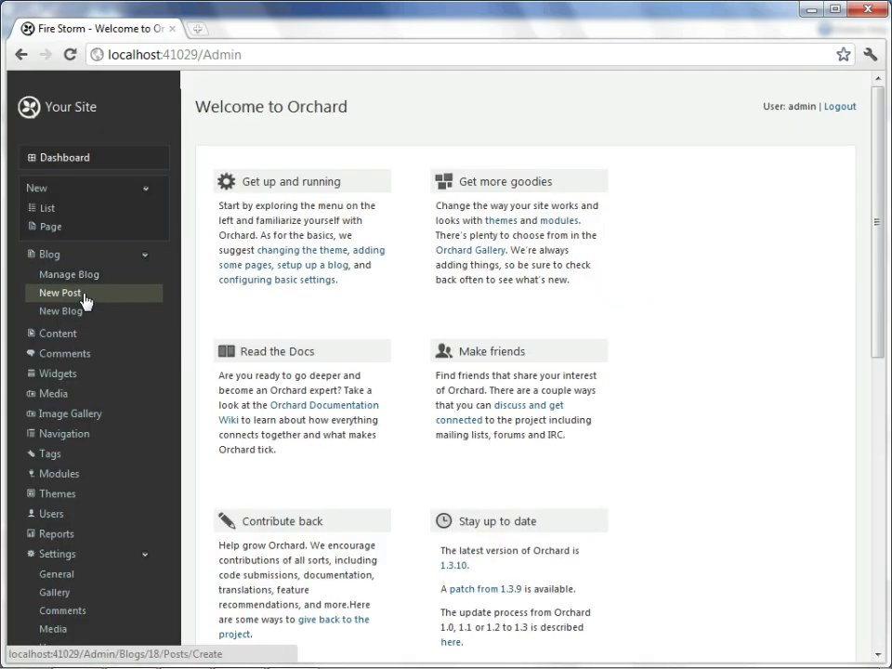
click(85, 300)
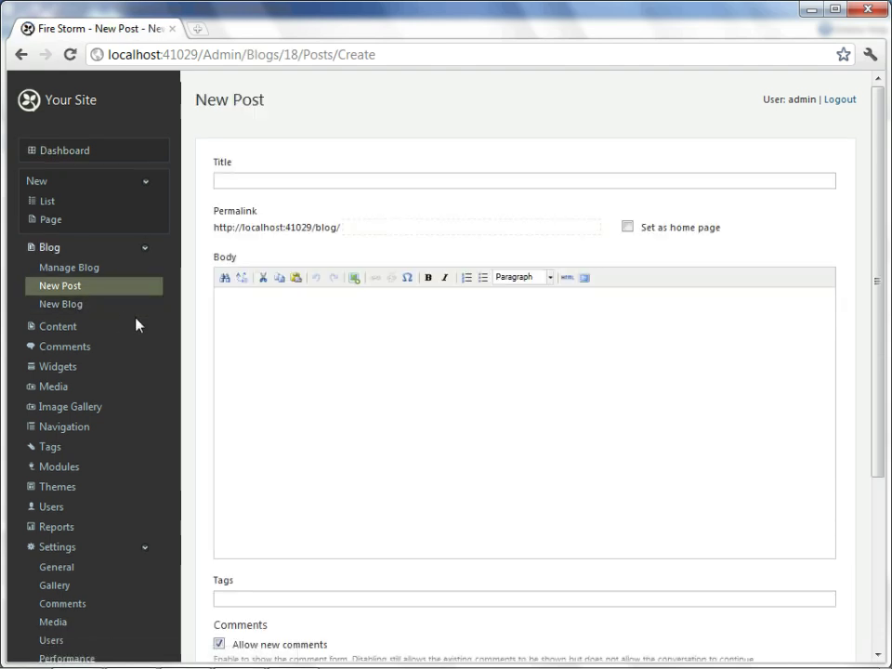
click(273, 181)
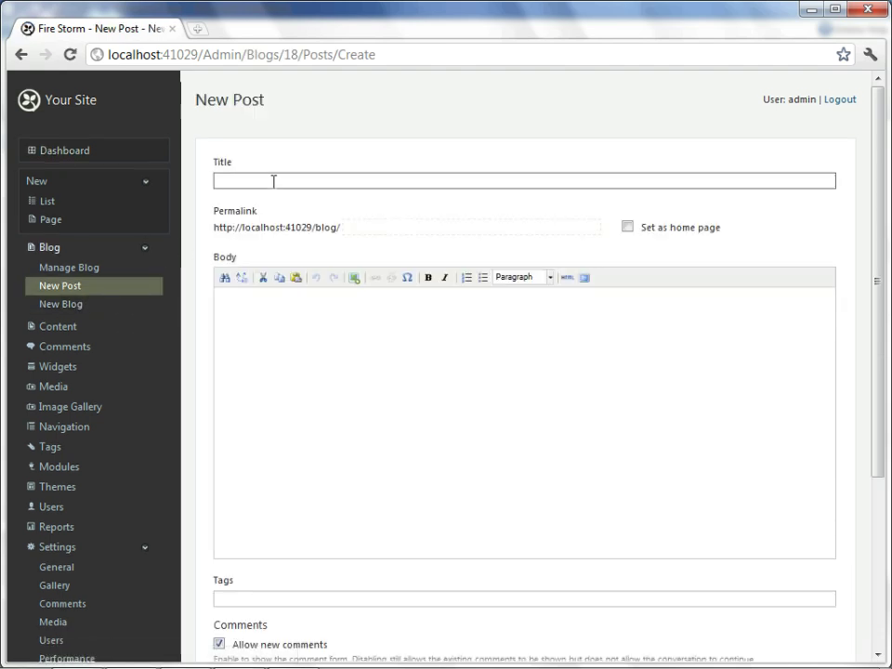
text(First Post)
key(Tab)
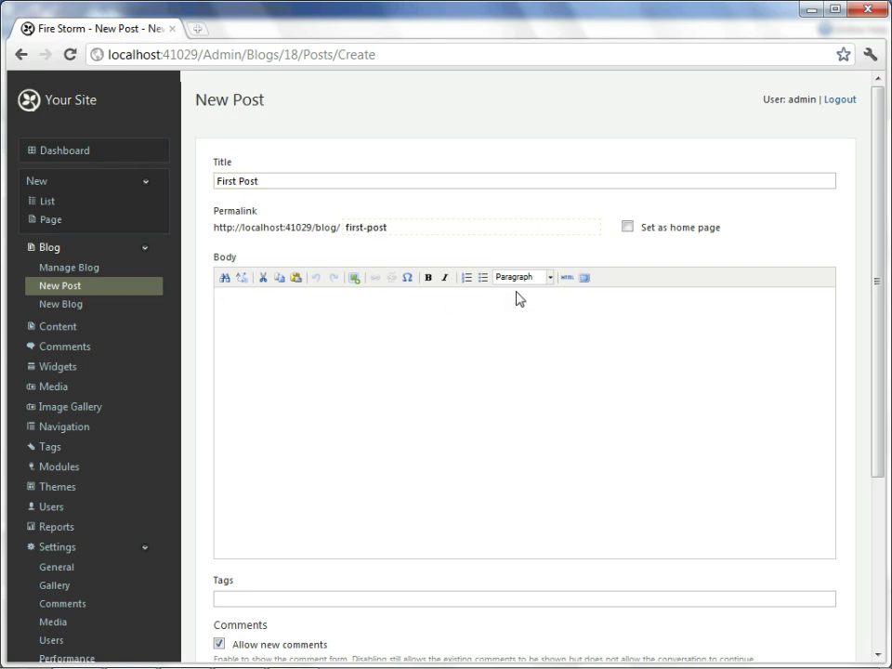
- Paste the copied HTML with the Lorem ipsum paragraph and the 560 by 315 YouTube iframe into the post body's source
click(566, 277)
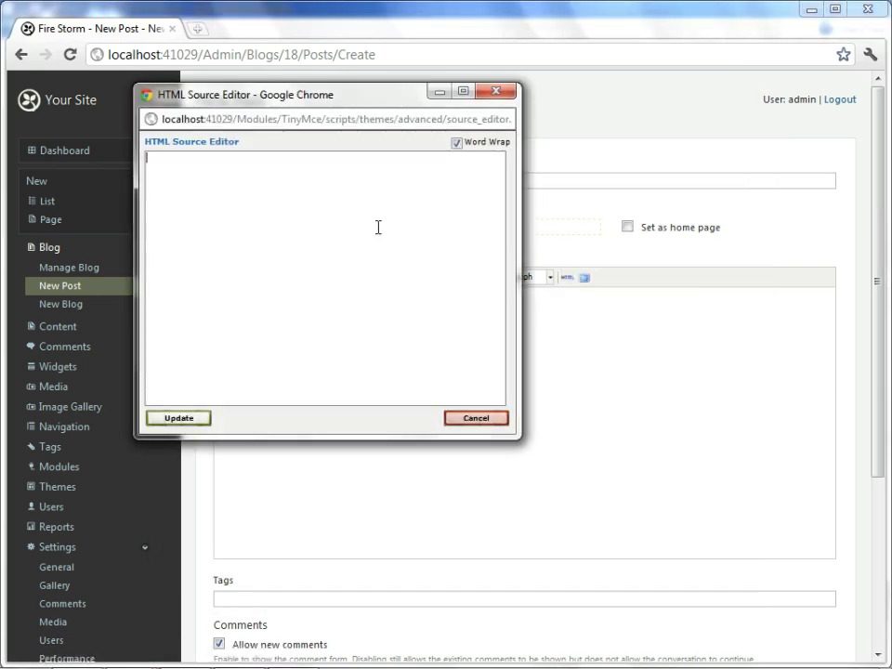
key(ctrl+v)
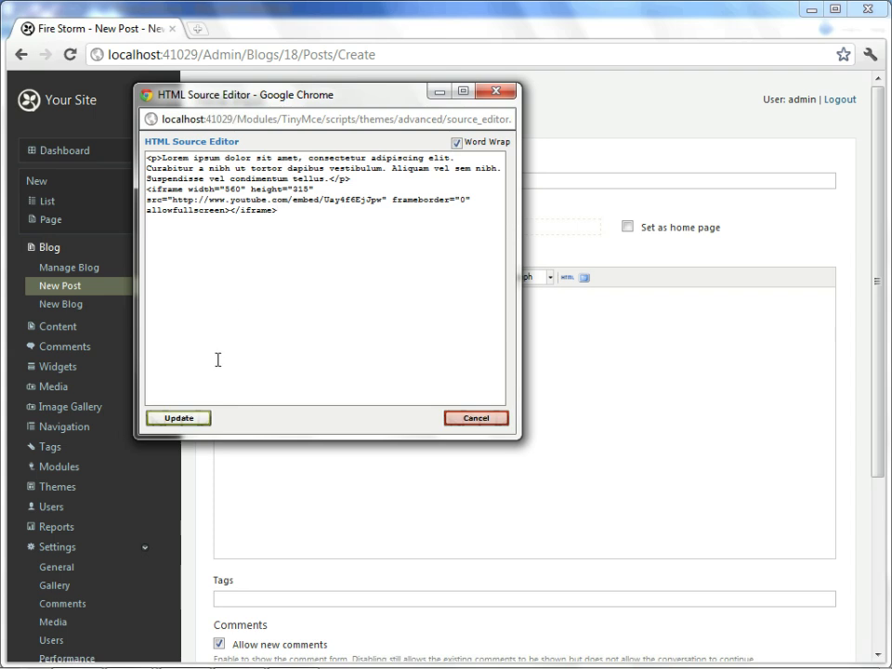
click(186, 420)
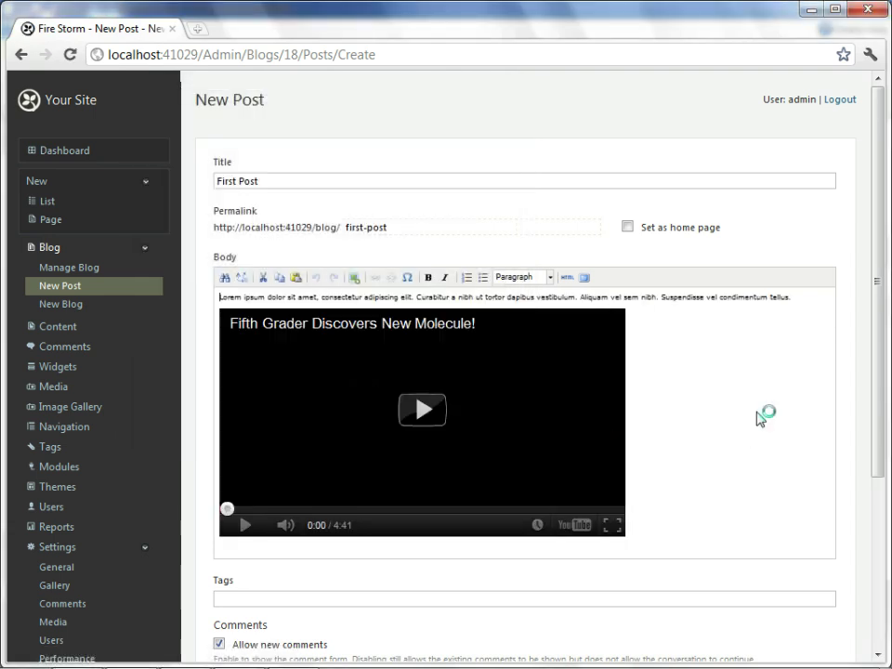
- Tag the post with technology and publish it immediately
scroll(779, 381, down, 3)
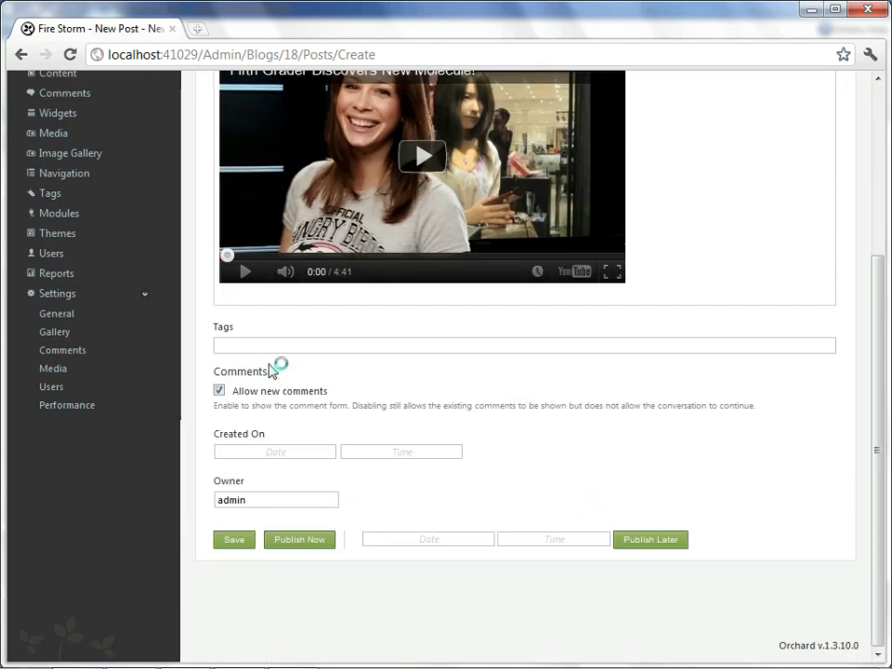
click(274, 347)
text(tech)
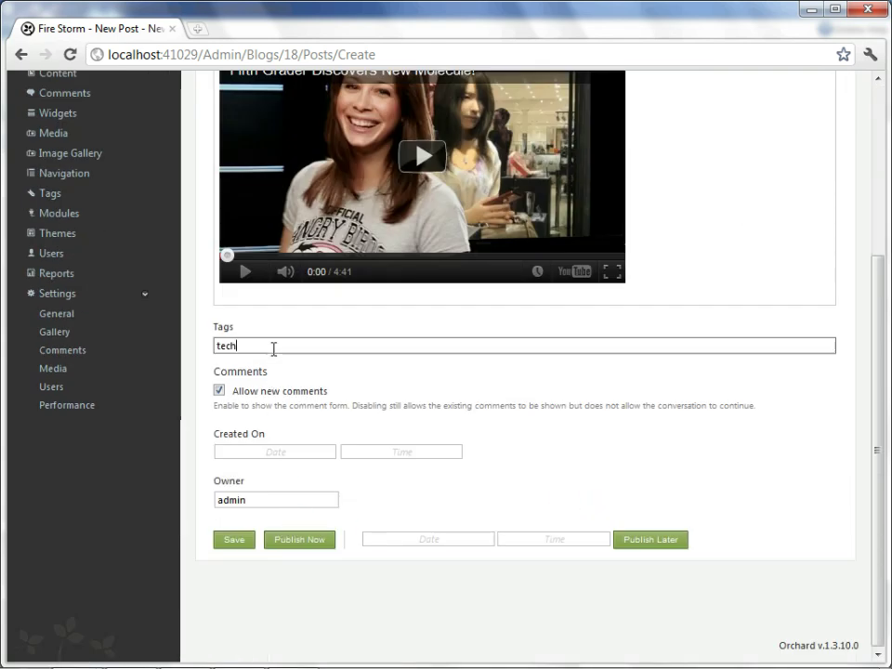
text(nology)
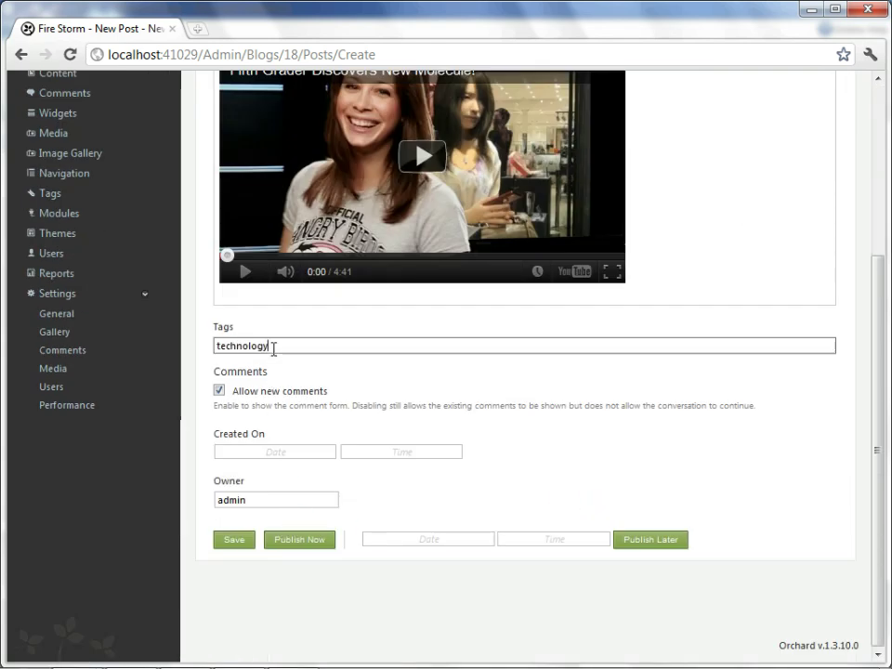
click(302, 541)
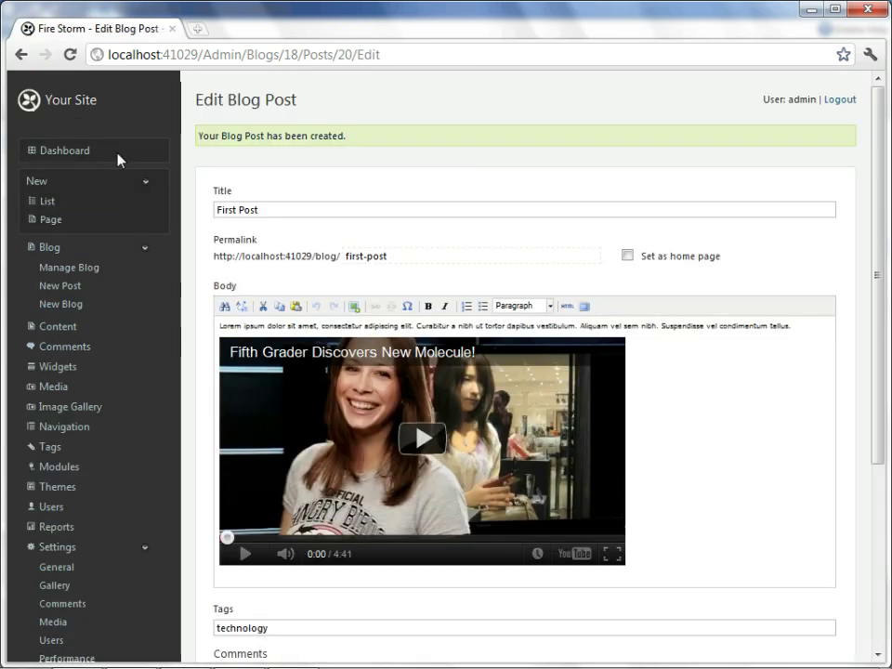
- View the public Blog page and open First Post in full to check its video, comment form and tags
click(73, 105)
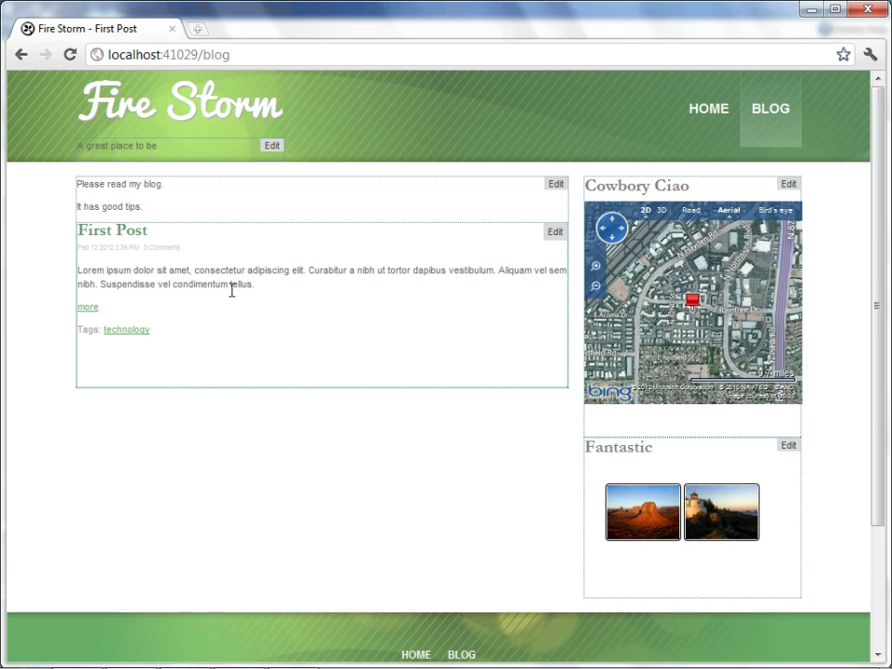
click(93, 311)
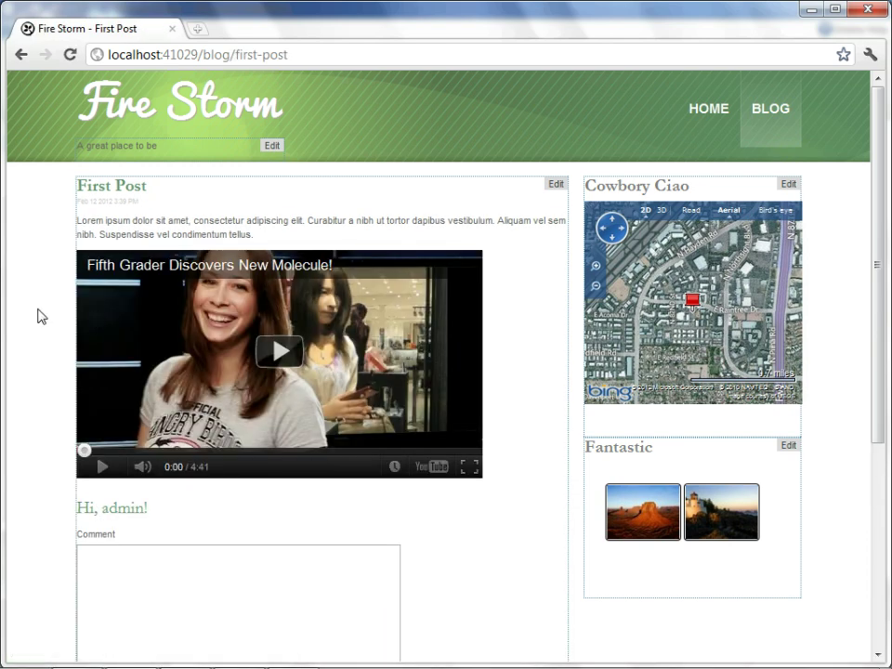
scroll(38, 316, down, 1)
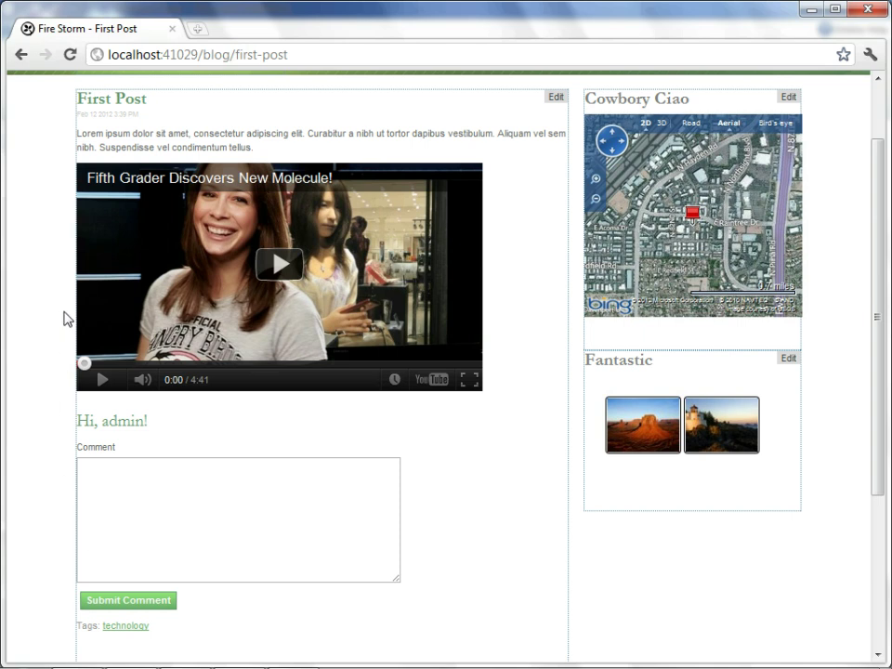
scroll(68, 295, up, 1)
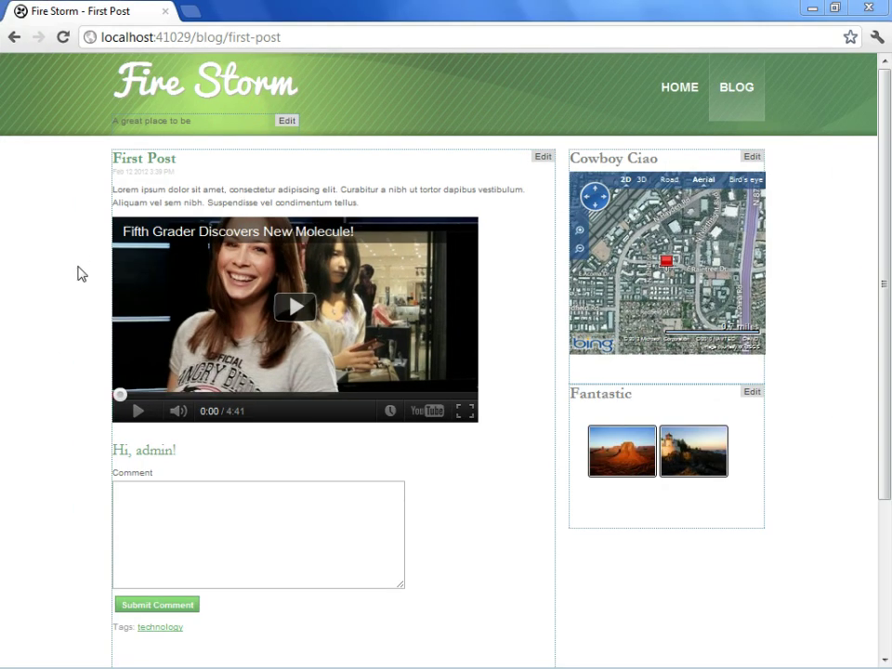
scroll(83, 270, down, 2)
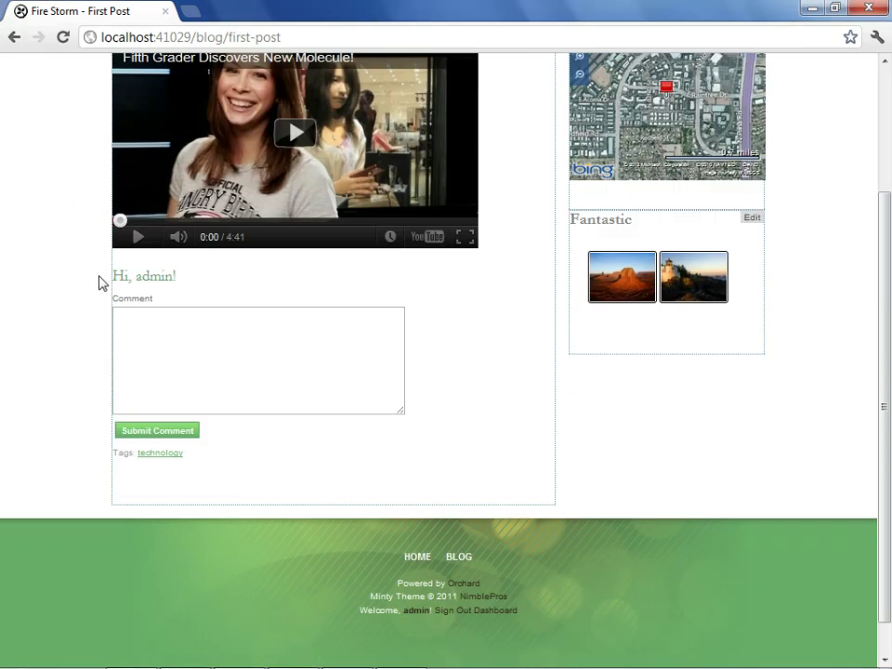
- Return to the dashboard, look at the blog's post list, and open the gallery of installable modules
click(493, 612)
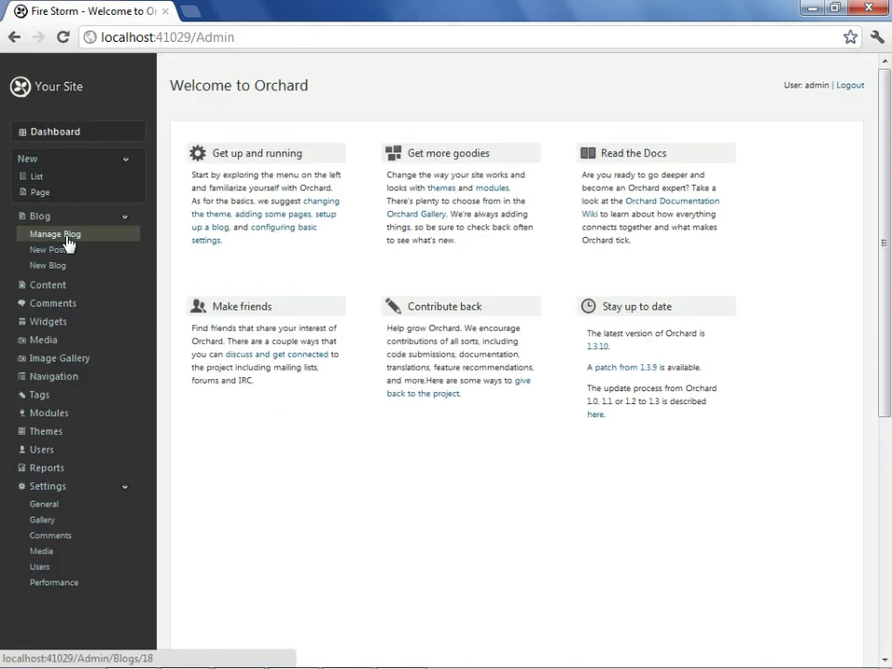
click(68, 241)
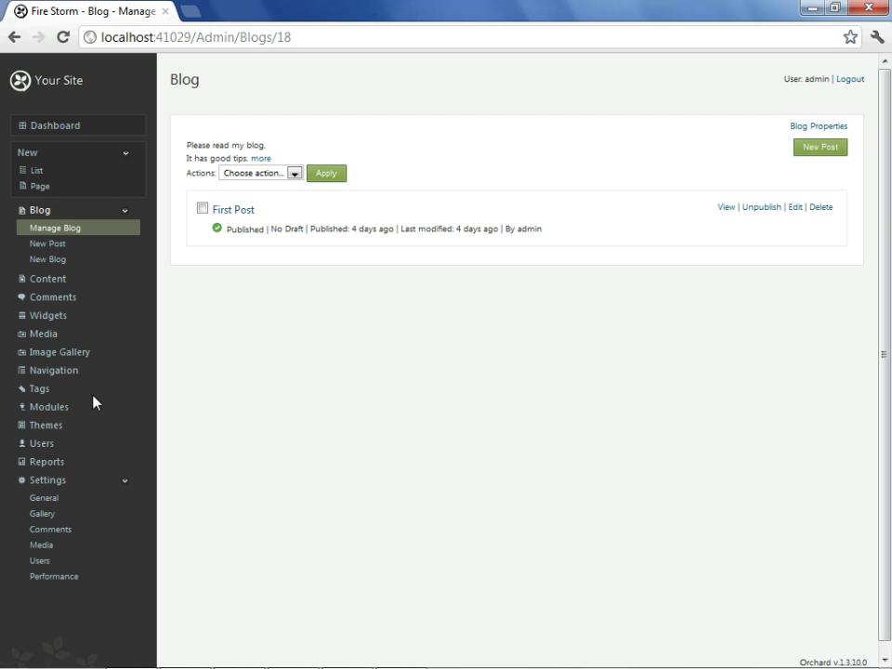
click(47, 409)
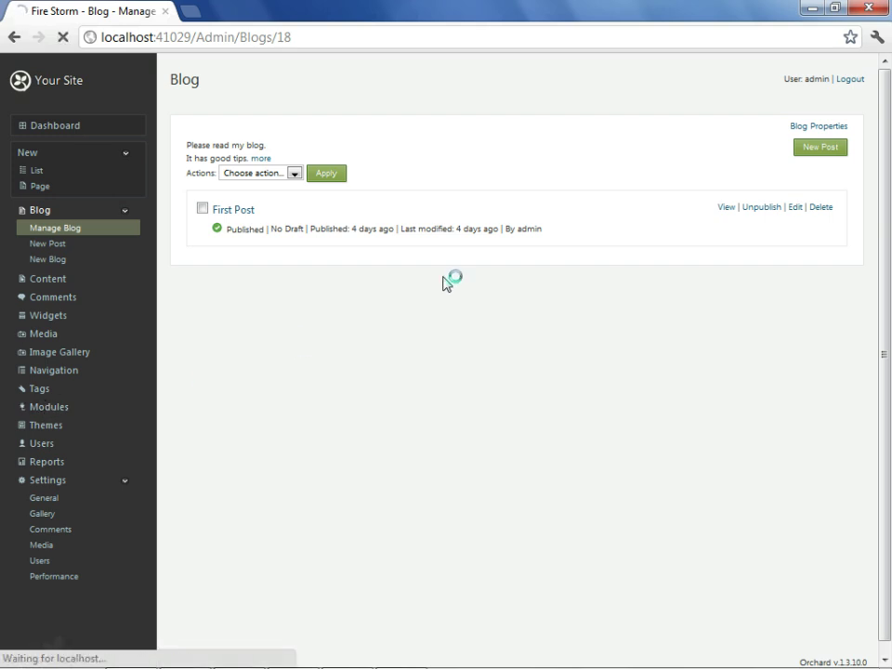
click(337, 128)
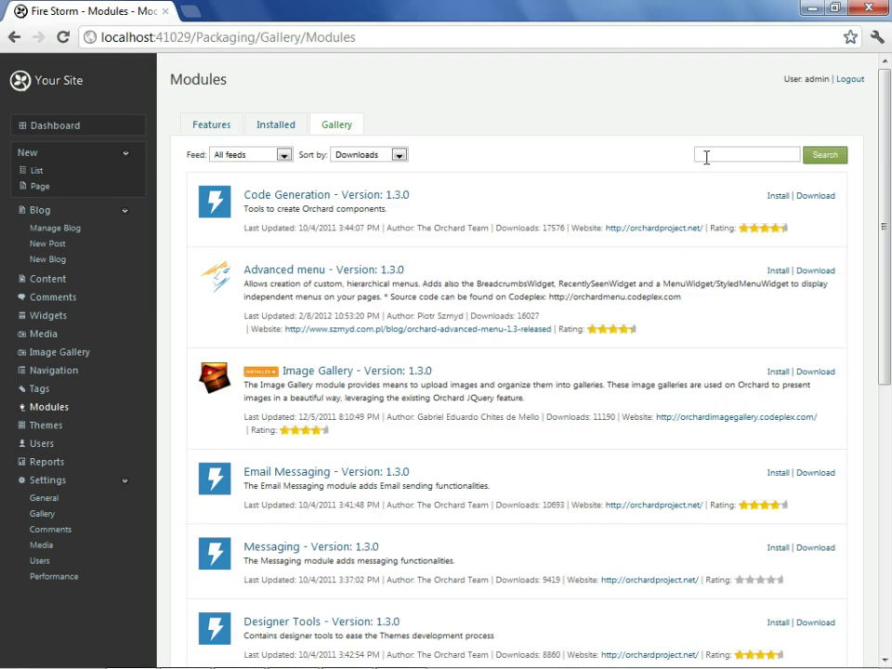
- Find the designer tools module and install it with Shape Tracing, Url Alternates and Widget Alternates enabled
click(706, 156)
text(designer tools)
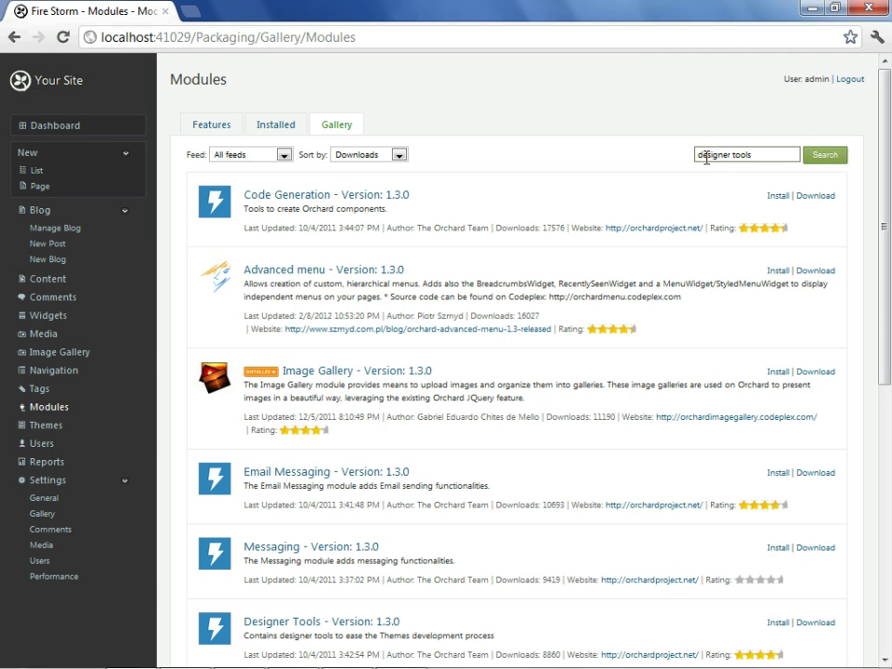
click(828, 160)
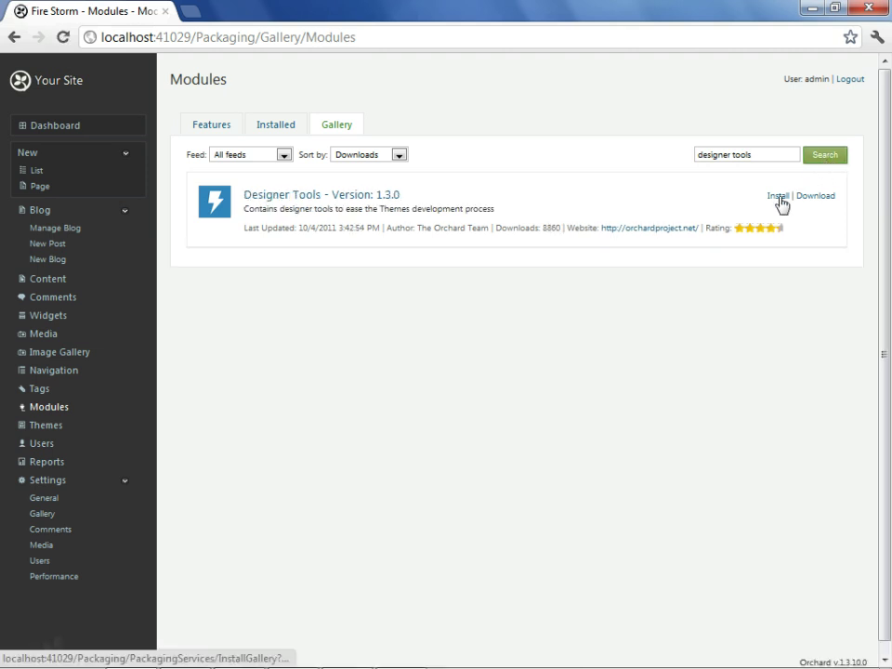
click(778, 196)
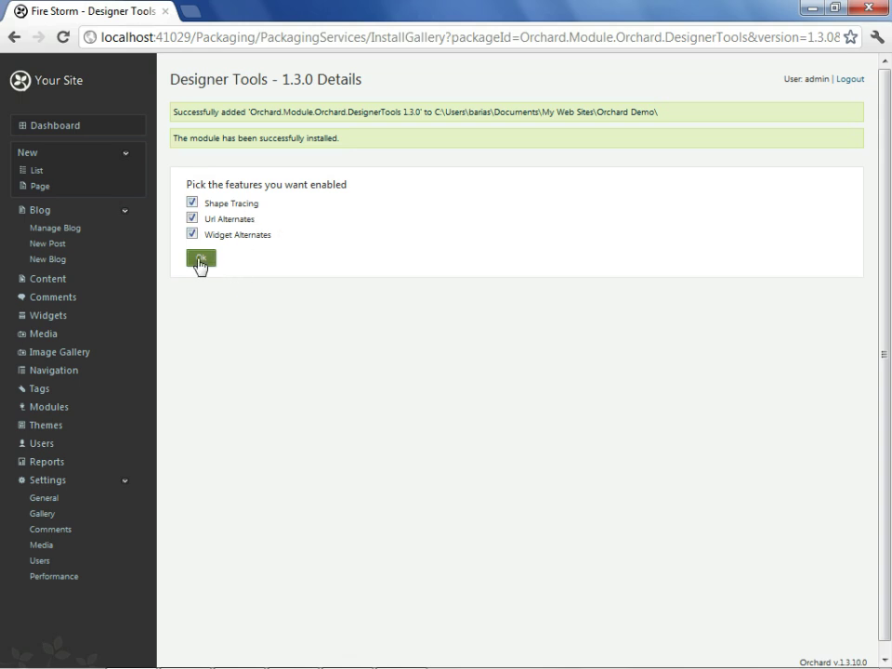
click(200, 261)
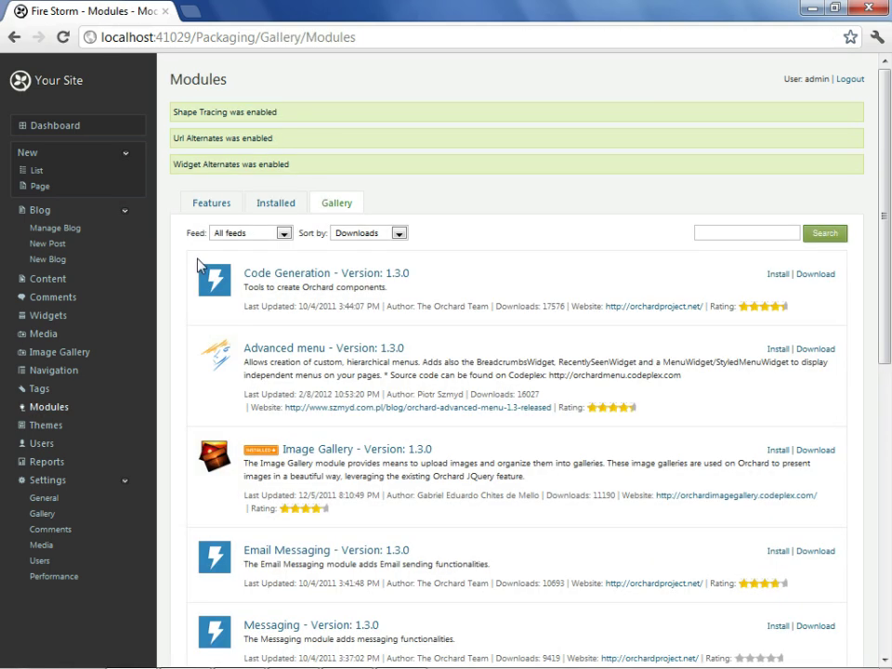
- On the public home page, expand the Shape Tracing pane and make it taller
click(77, 95)
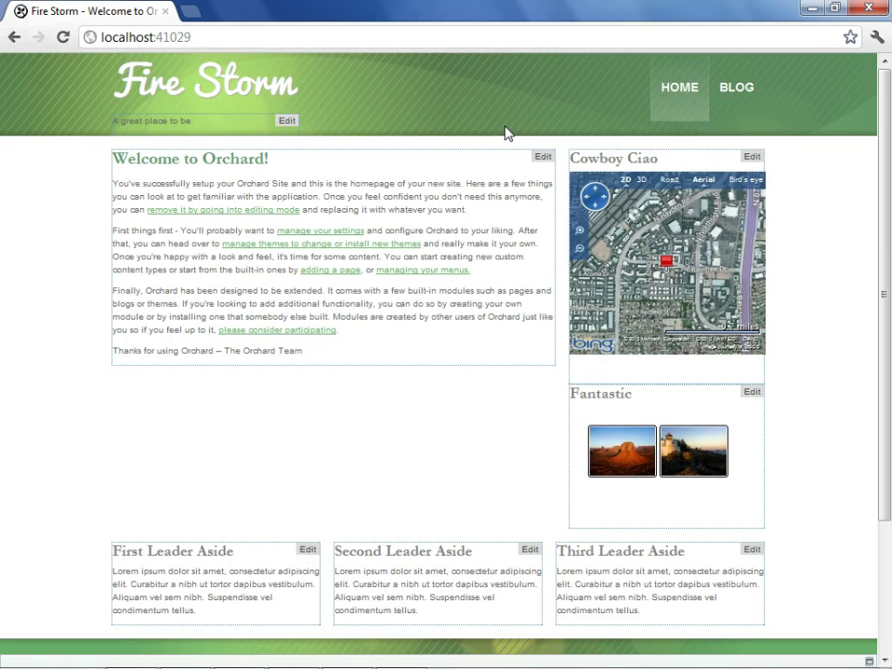
double_click(678, 8)
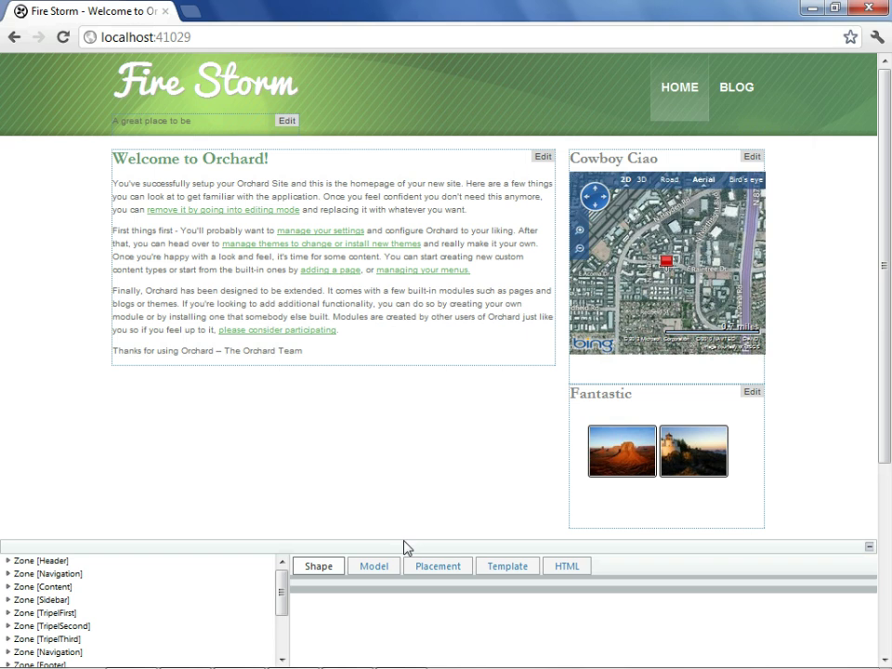
drag(406, 538, 407, 421)
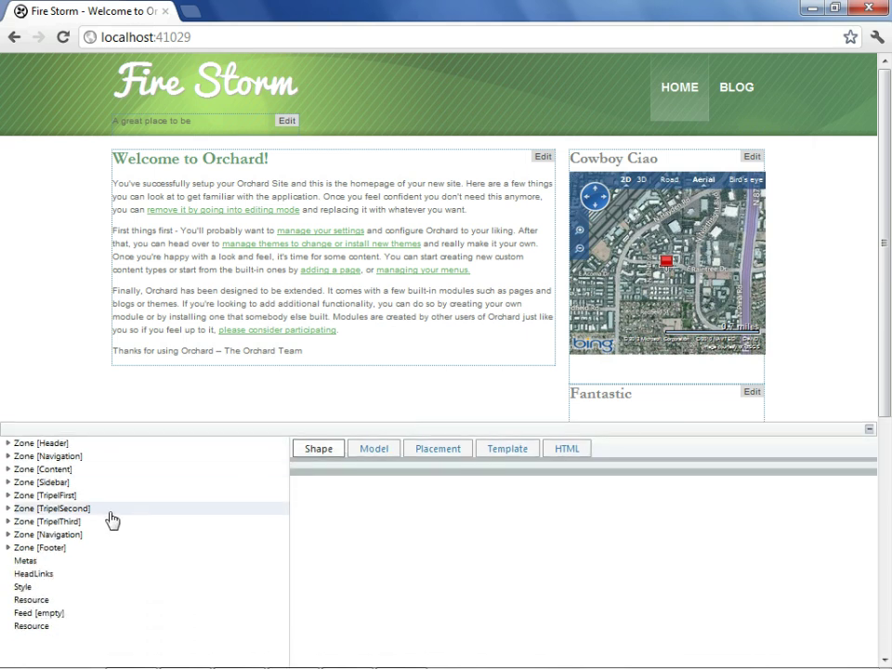
- Expand the Sidebar zone with both its widgets and the Content zone's Content shape in the shape tree
click(8, 482)
click(22, 495)
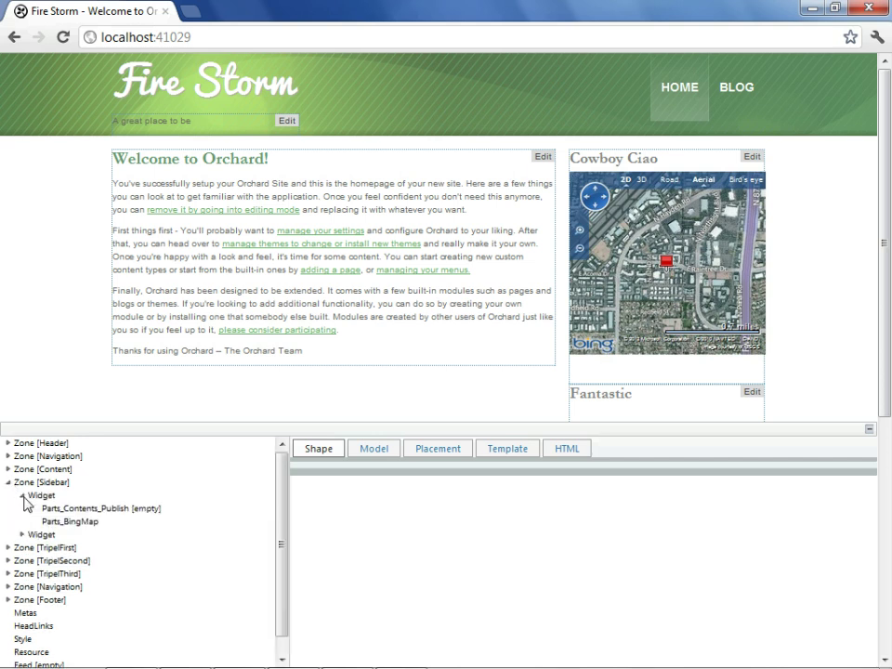
click(22, 535)
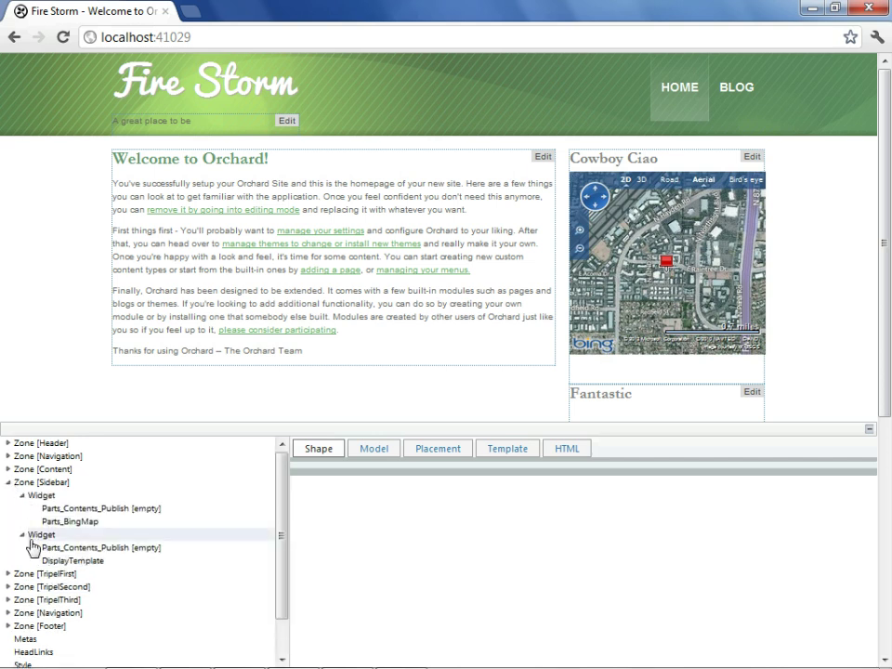
click(9, 469)
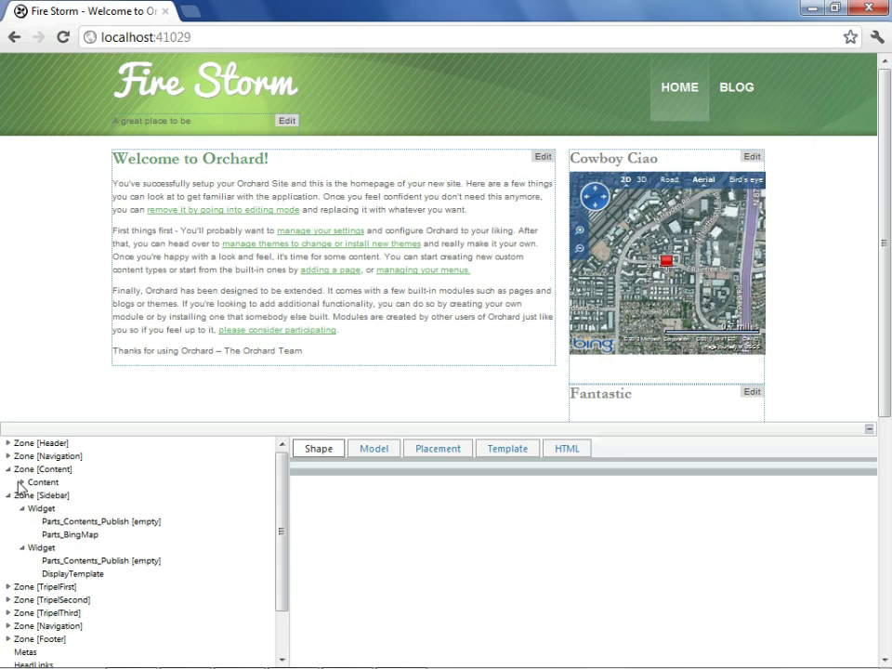
click(22, 483)
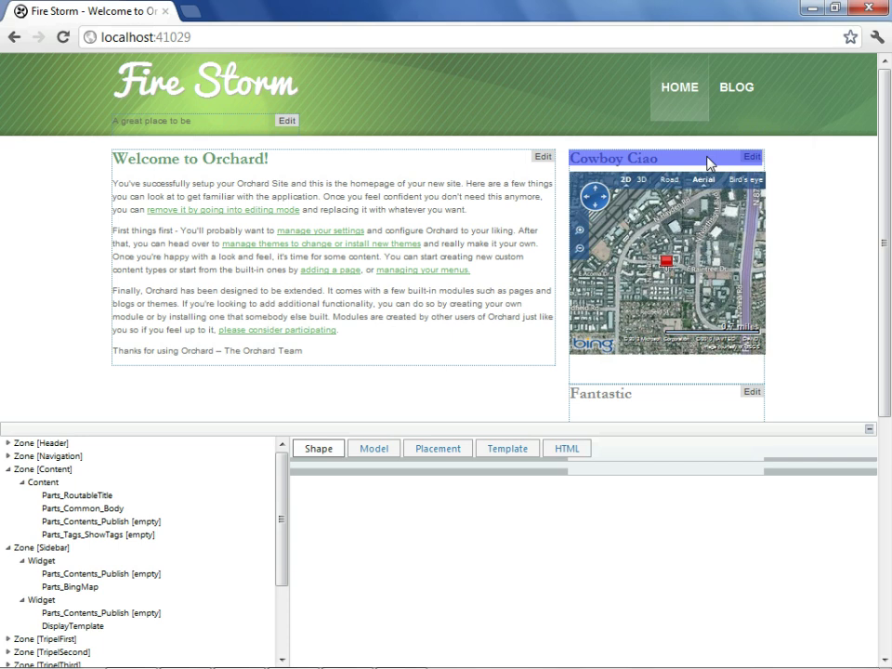
- Select the Cowboy Ciao widget on the page to examine its shape details and active template
click(708, 164)
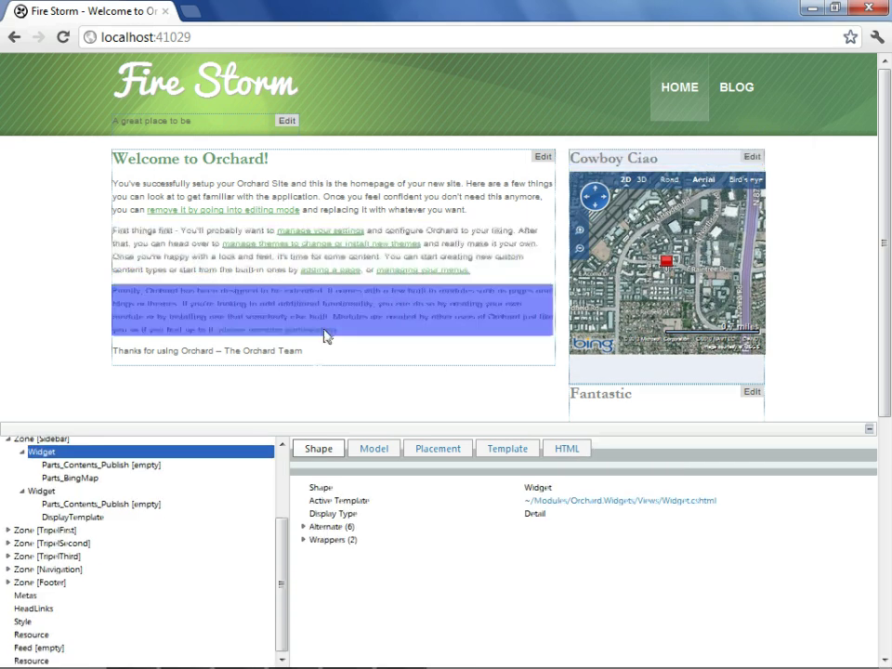
drag(284, 526, 239, 510)
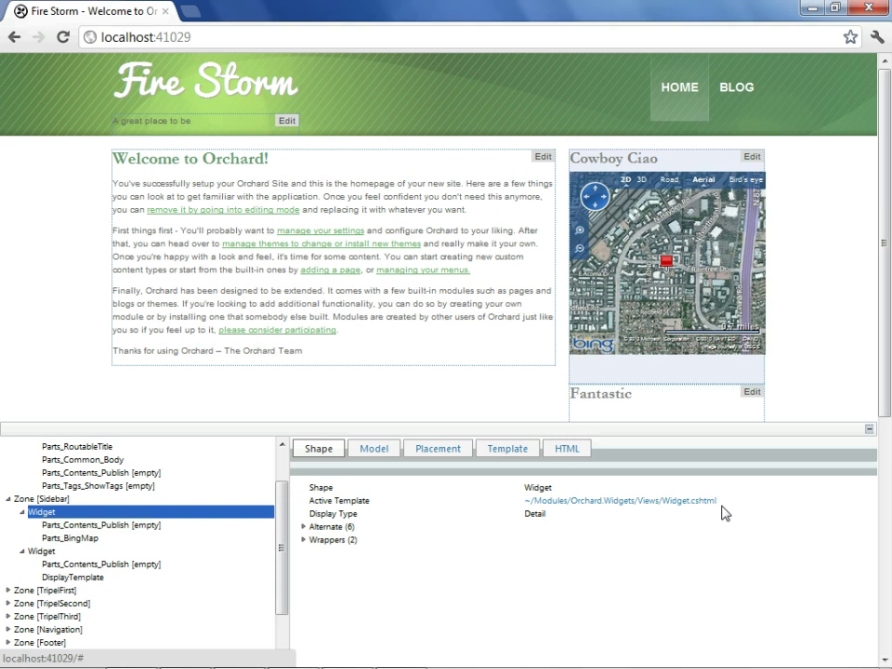
- Select the Parts_BingMap shape under the first Sidebar widget and read through its template code
click(115, 539)
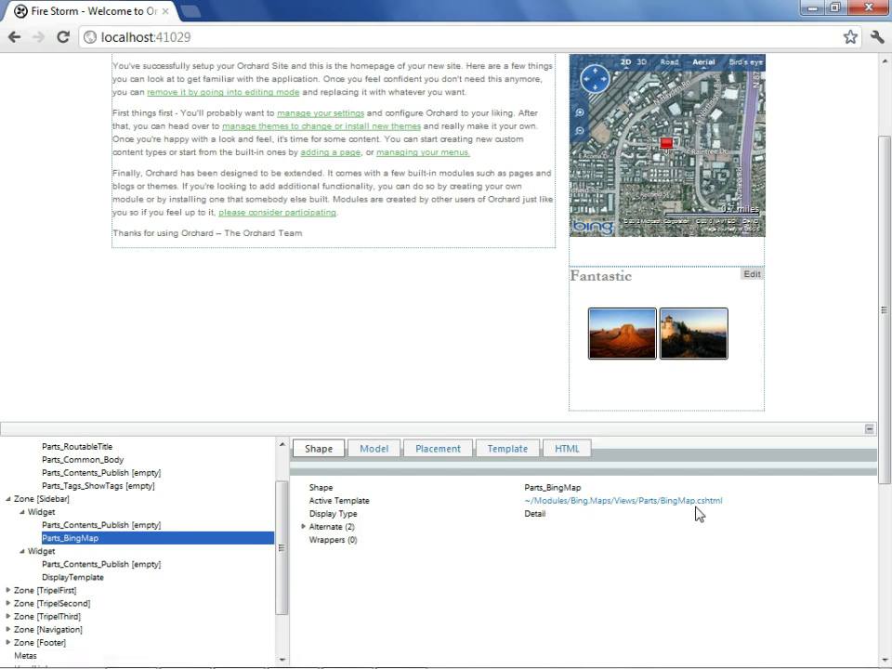
click(517, 454)
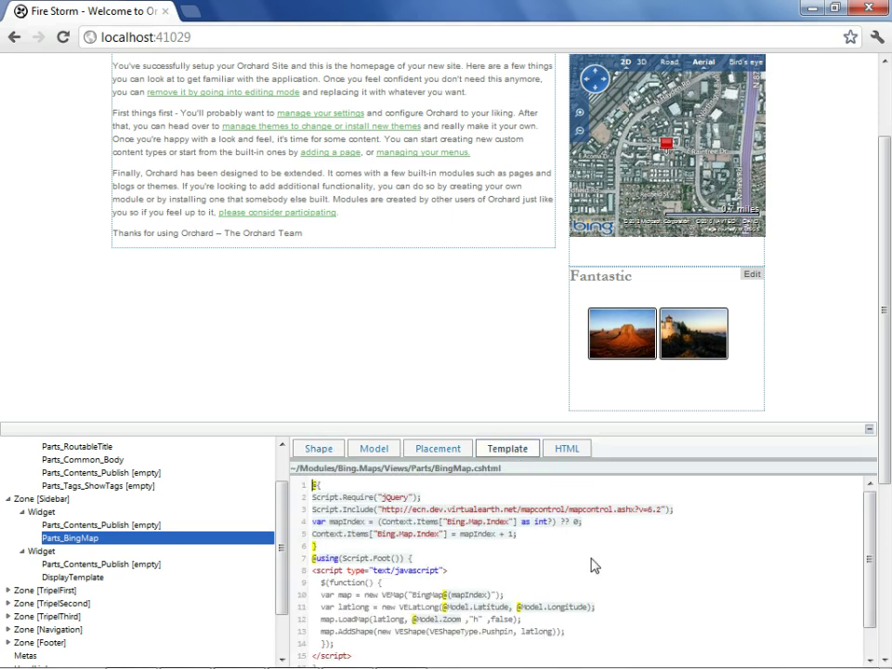
scroll(873, 536, down, 1)
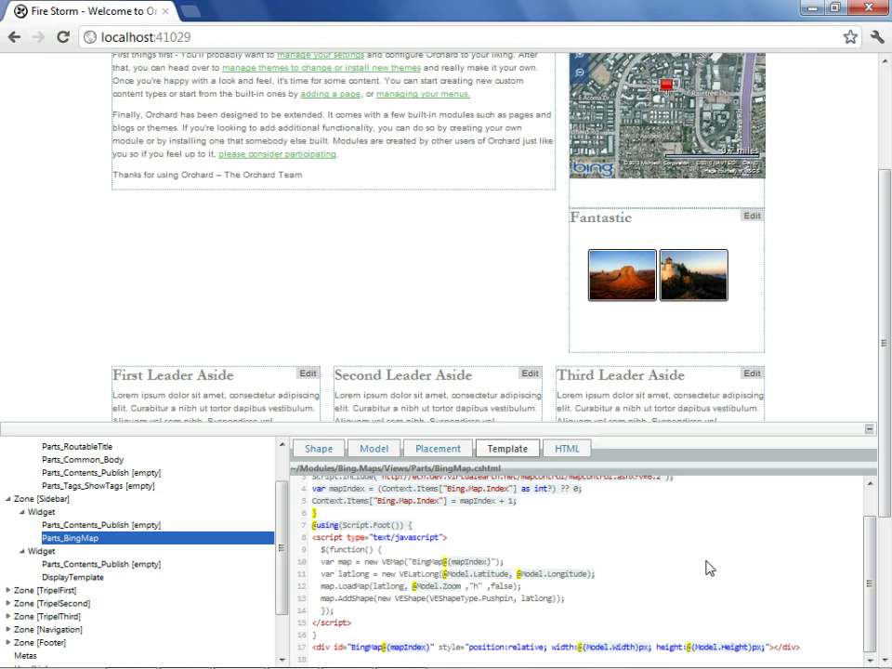
- Examine the Parts_BingMap shape's model, selecting each property from Longitude and Latitude through Width, Height, Zoom and Mode
click(376, 450)
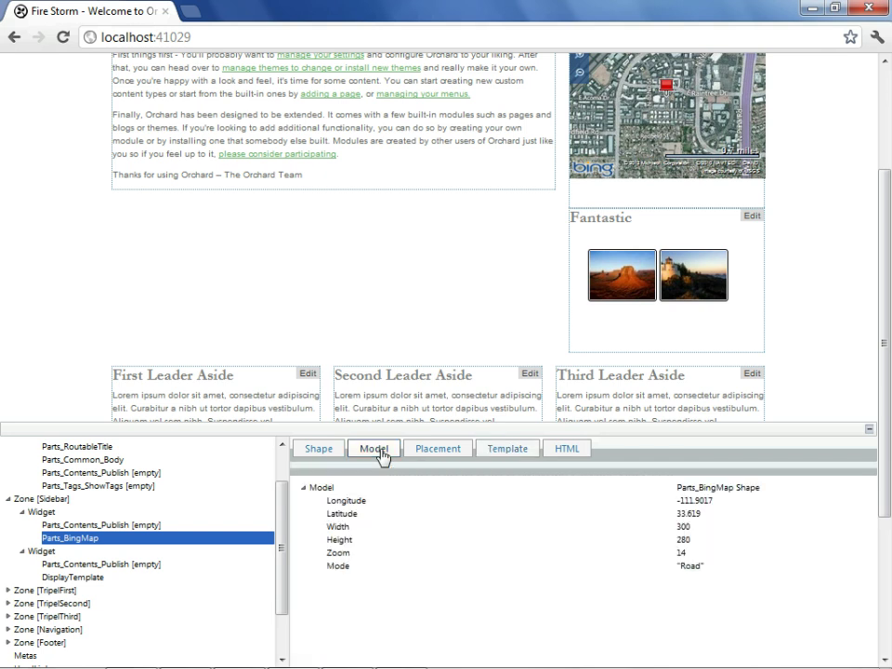
click(335, 502)
click(340, 514)
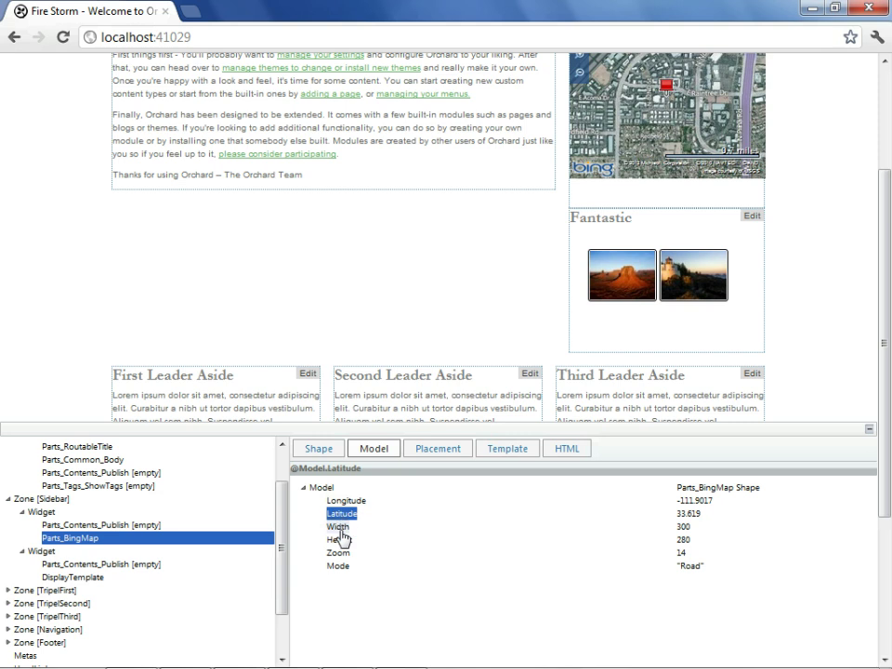
click(340, 528)
click(341, 541)
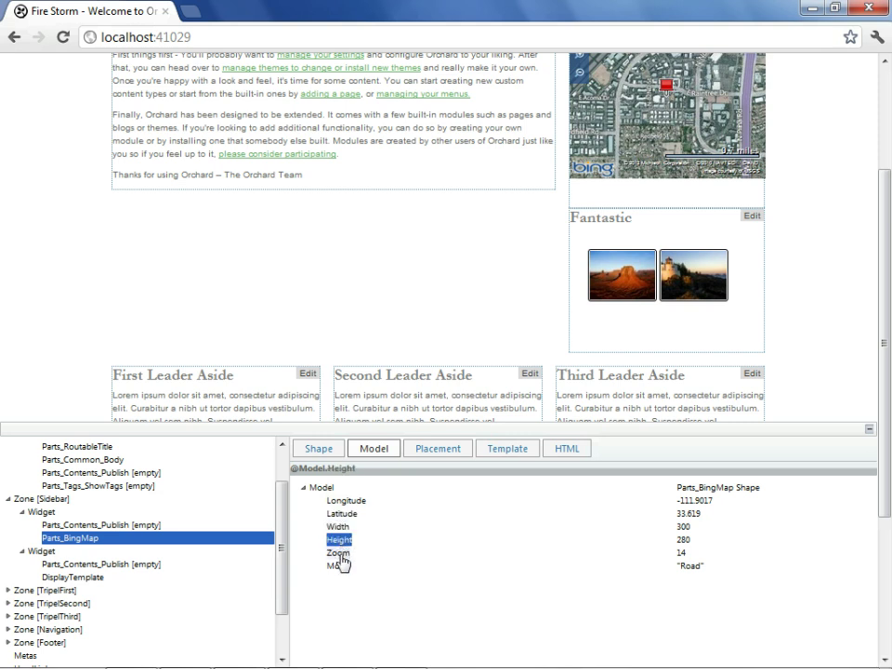
click(341, 553)
click(340, 567)
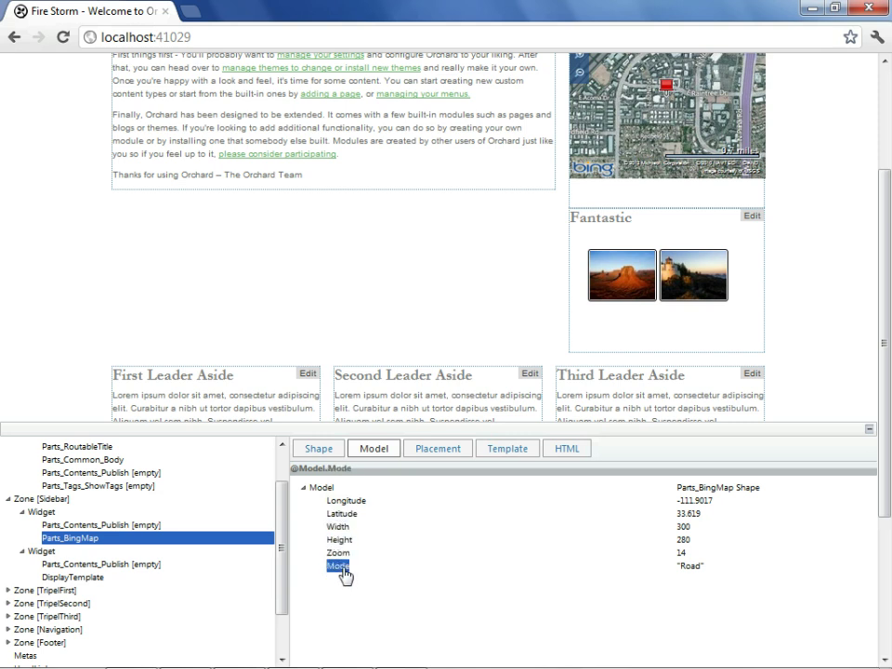
- Collapse the Shape Tracing pane, go to the site's Blog page, and reopen the pane there with a taller height
click(869, 430)
scroll(847, 422, up, 3)
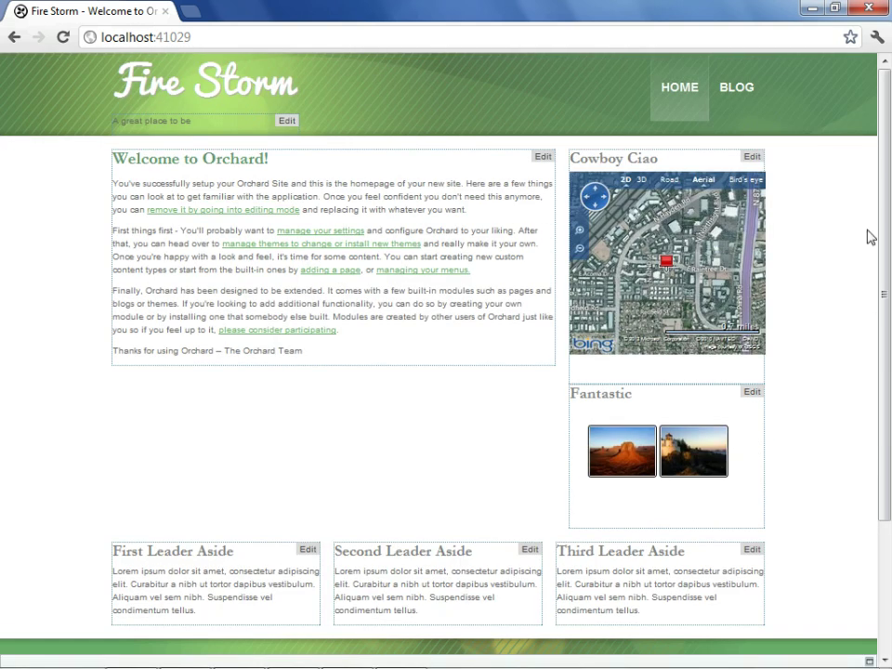
click(739, 89)
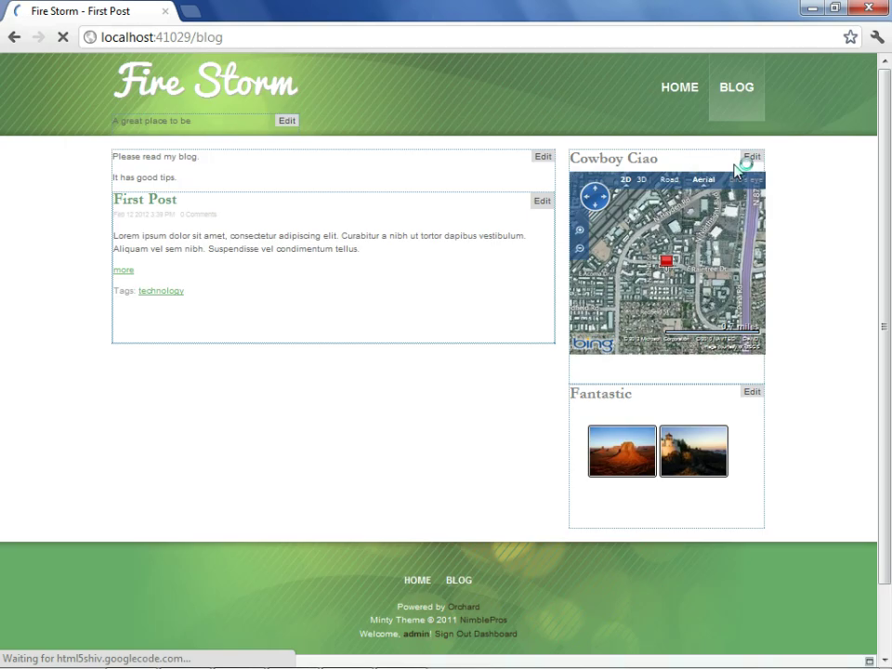
click(870, 657)
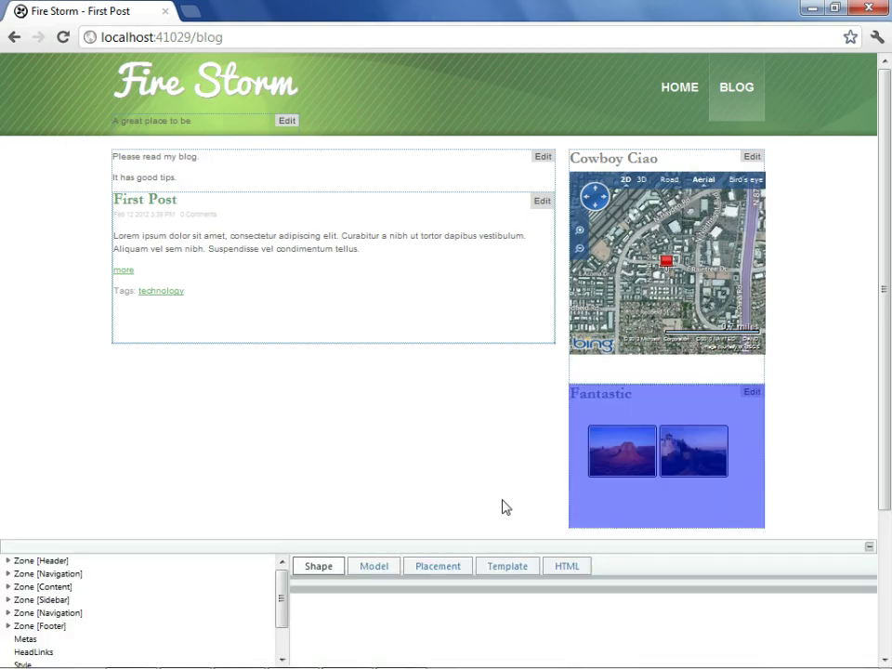
mouse_move(480, 535)
mouse_down()
mouse_move(470, 446)
mouse_move(446, 427)
mouse_up()
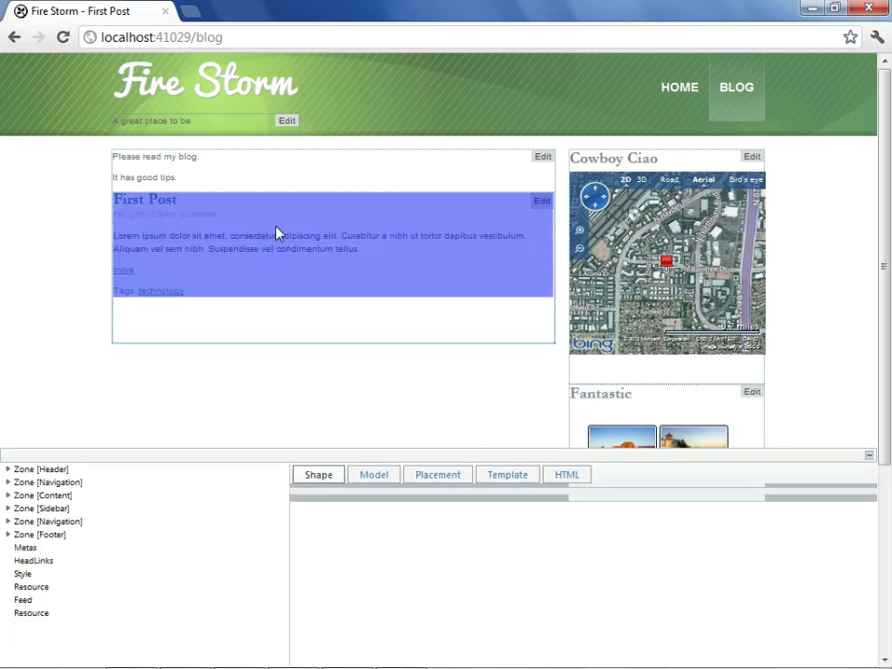
- Select First Post on the page, examine its Parts_RoutableTitle_Summary and Parts_Common_Body_Summary templates, and highlight the body summary's template path
click(333, 233)
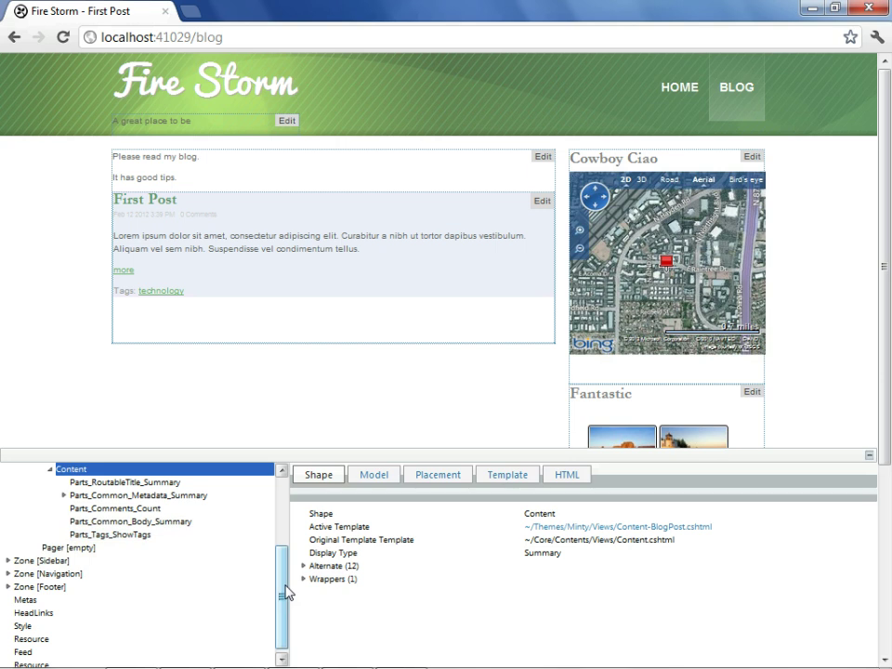
scroll(185, 555, up, 3)
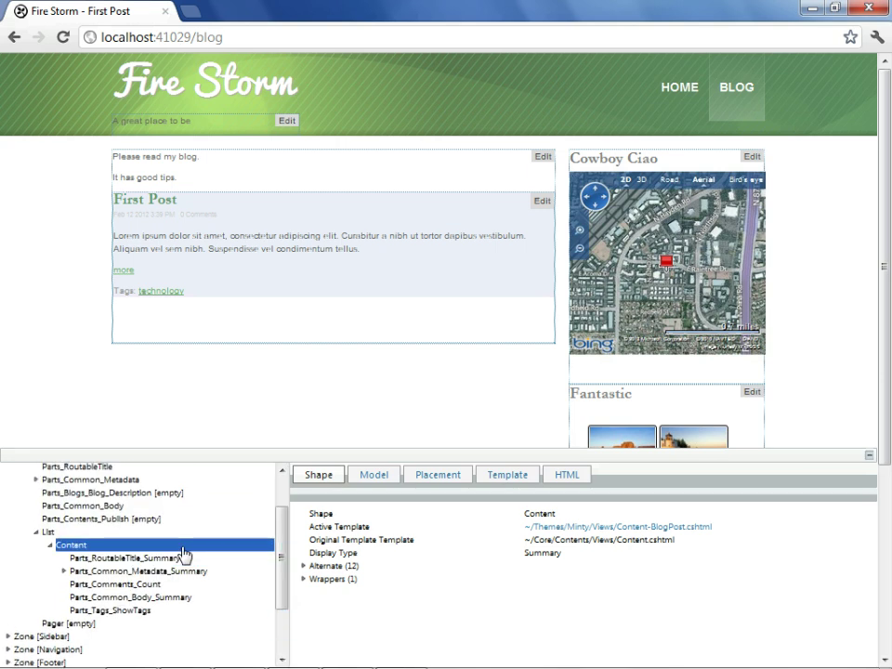
click(183, 557)
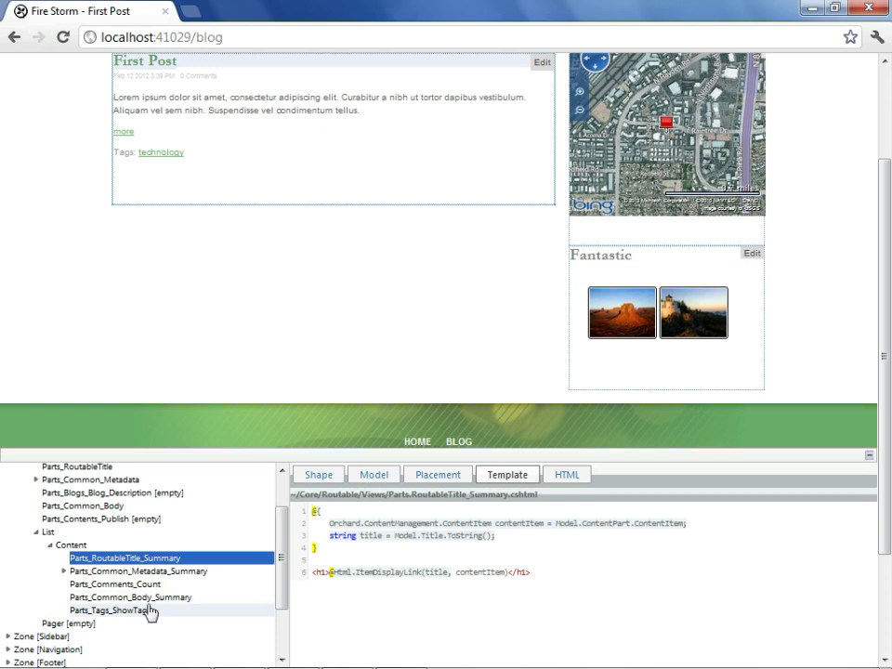
click(156, 604)
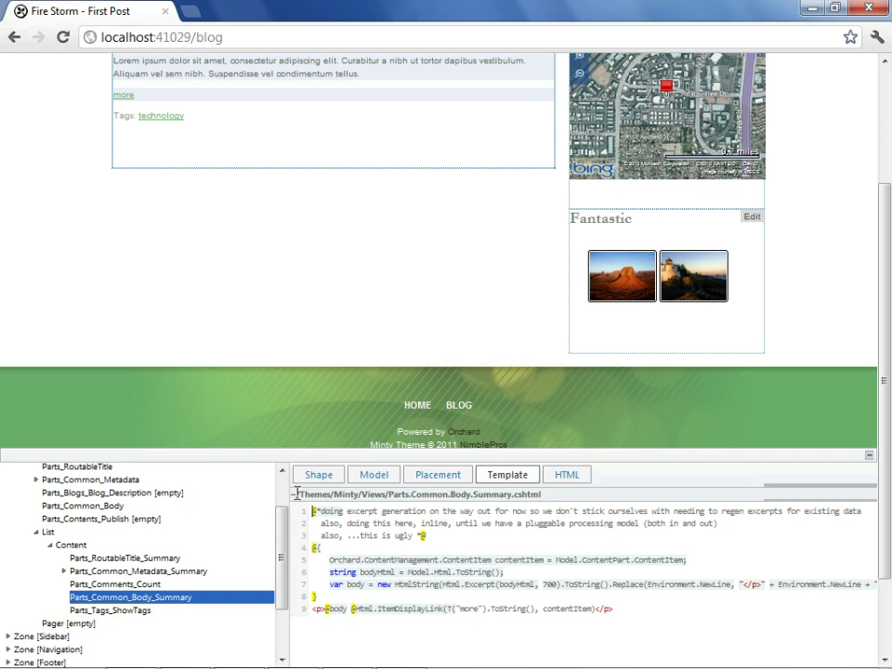
drag(297, 494, 553, 497)
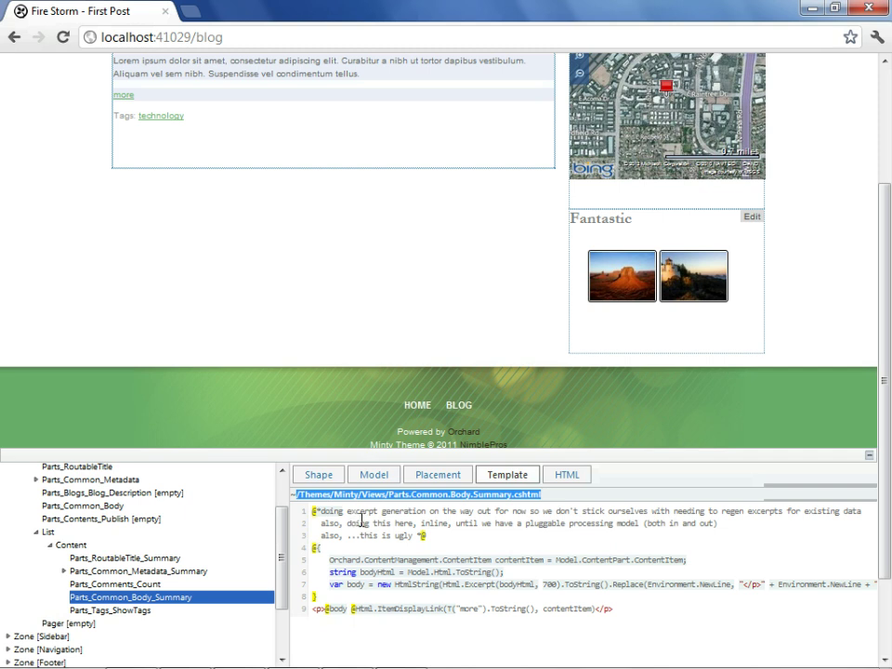
- Switch to WebMatrix and open Parts.Common.Body.Summary.cshtml from the Views folder of the Minty theme
key(alt+Tab)
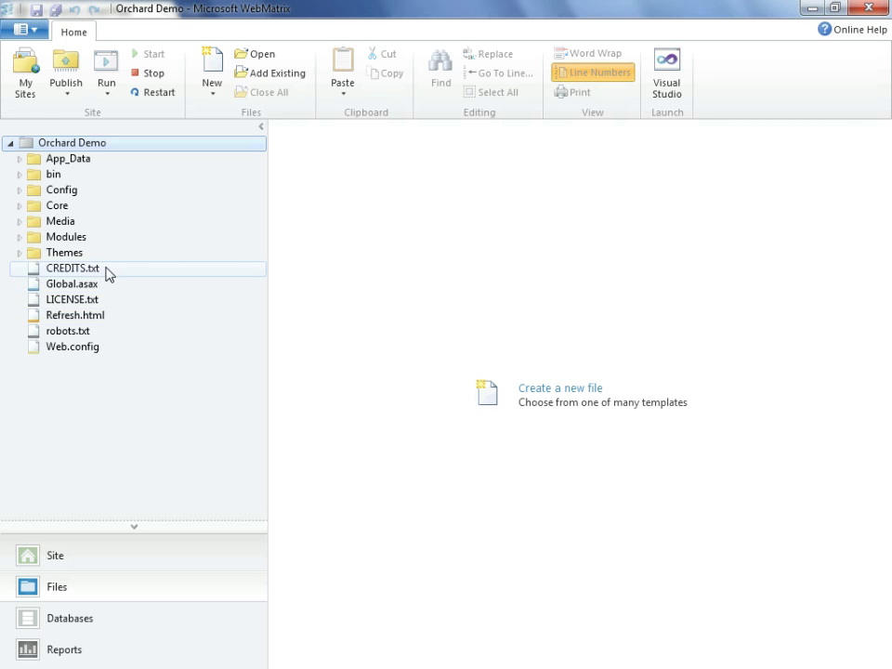
click(18, 253)
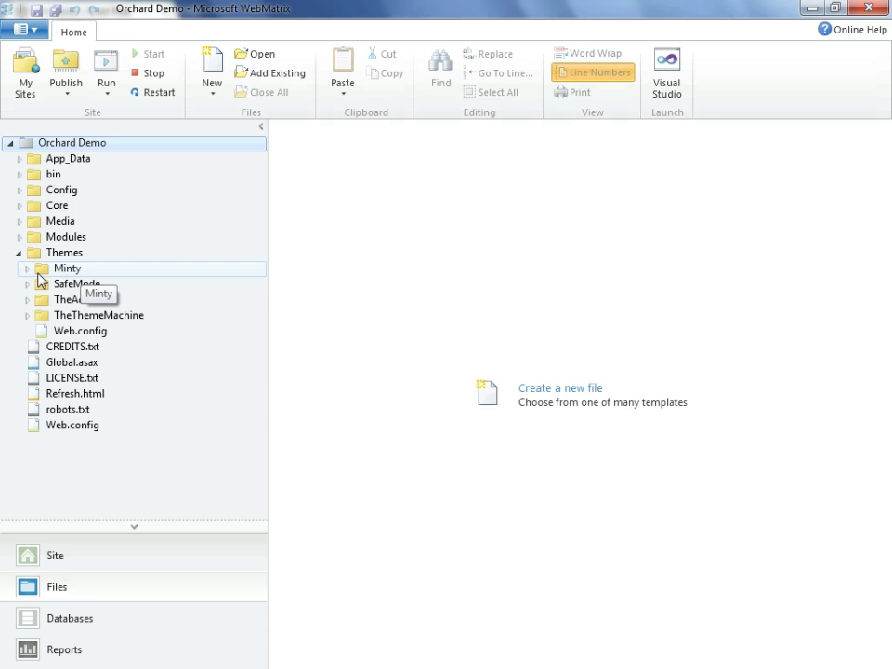
click(27, 269)
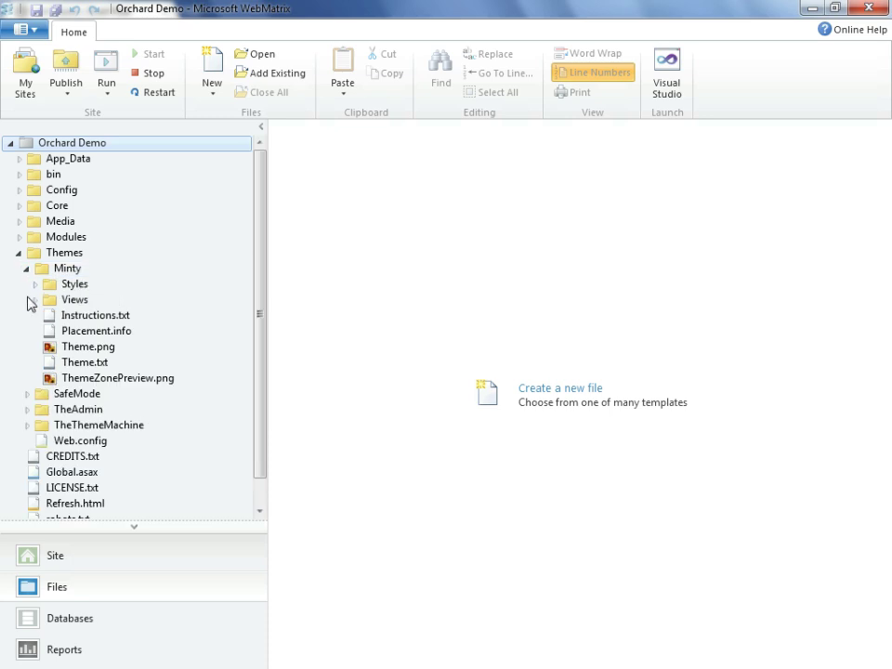
click(34, 300)
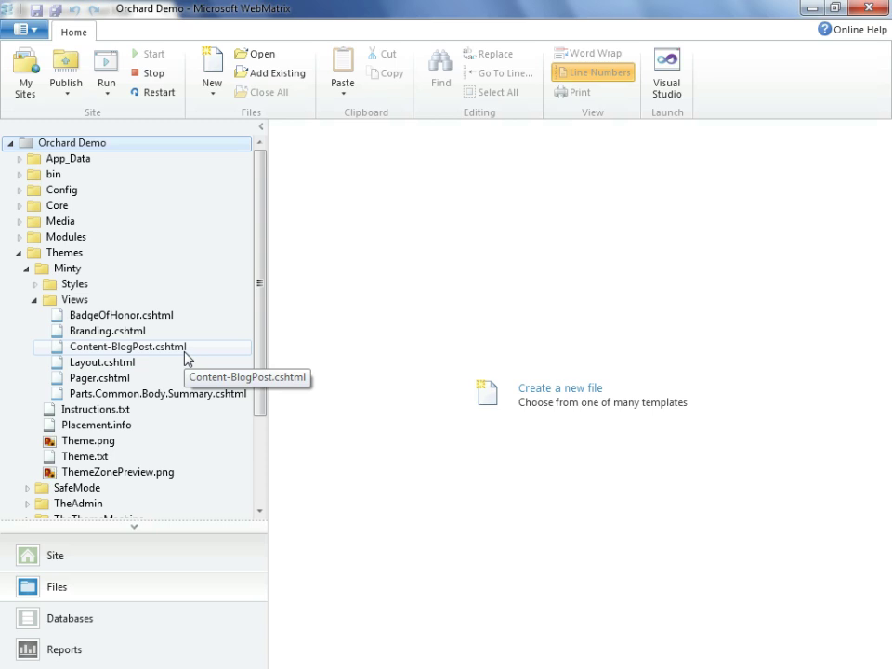
double_click(184, 402)
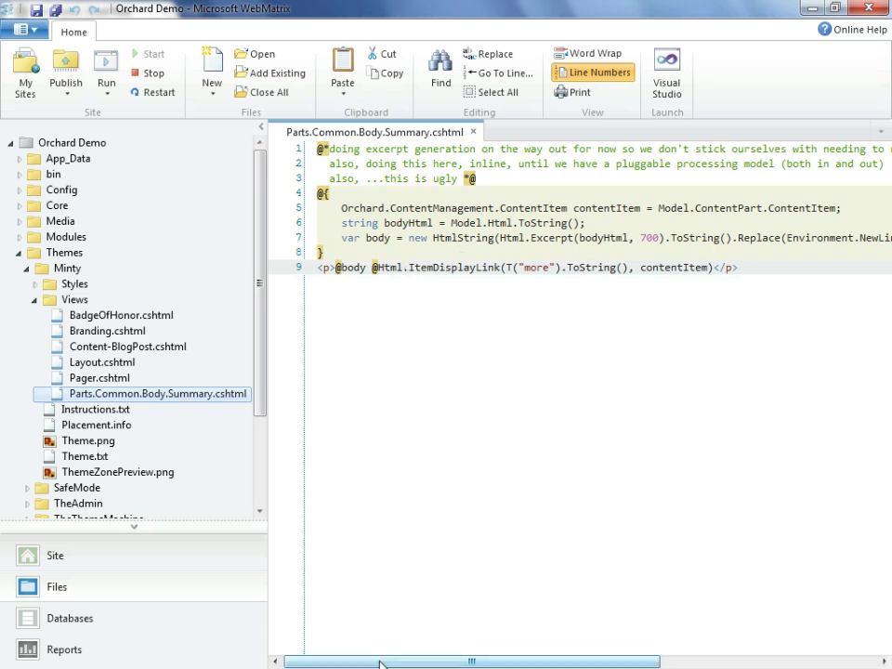
- Comment out the code block and the paragraph on lines 4 to 9 with Razor comment marks @* and *@
mouse_move(380, 664)
mouse_down()
mouse_move(391, 663)
mouse_move(380, 663)
mouse_up()
click(404, 268)
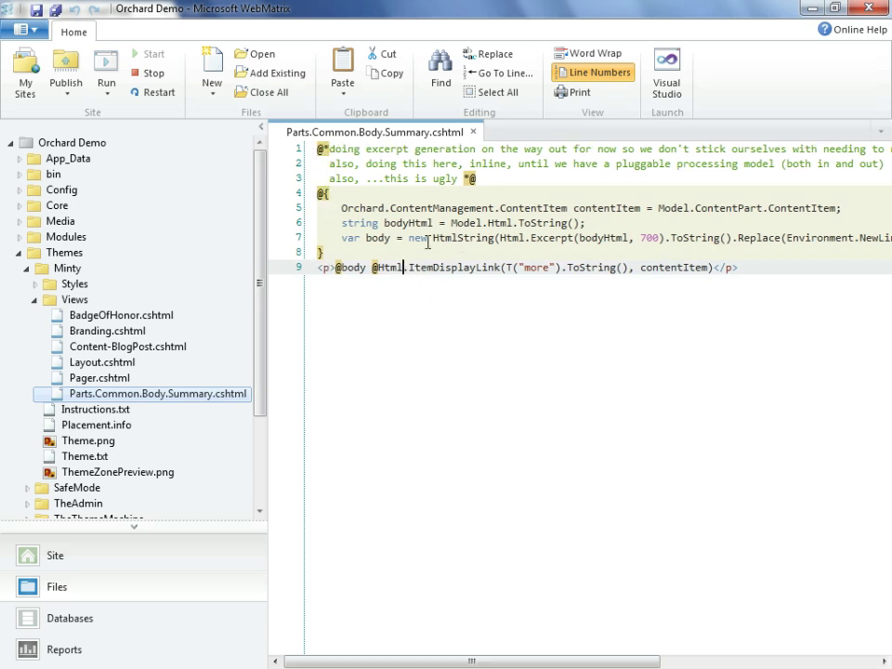
key(Up)
key(Up)
key(Up)
key(Up)
key(Up)
key(Up)
click(423, 197)
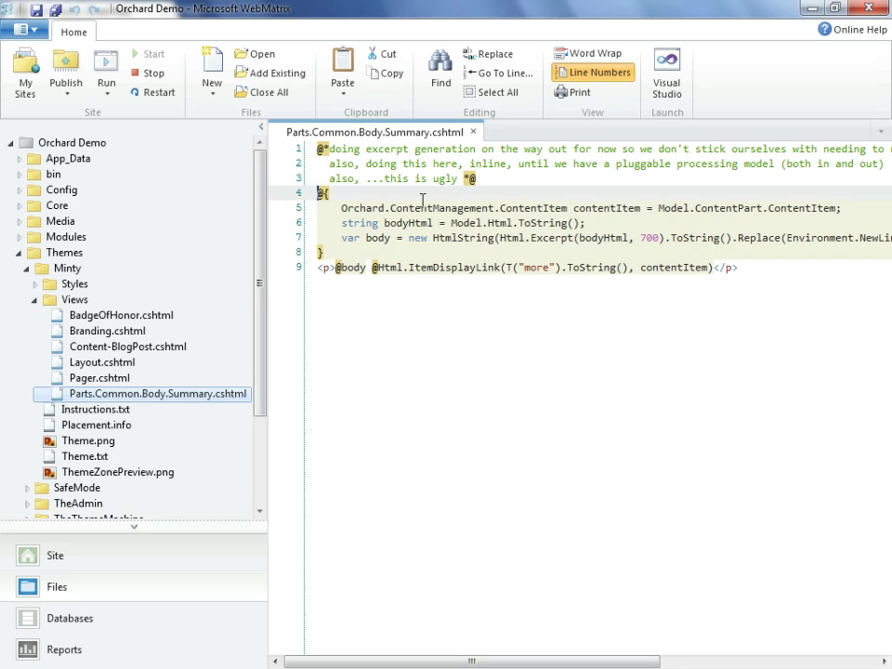
text(@*)
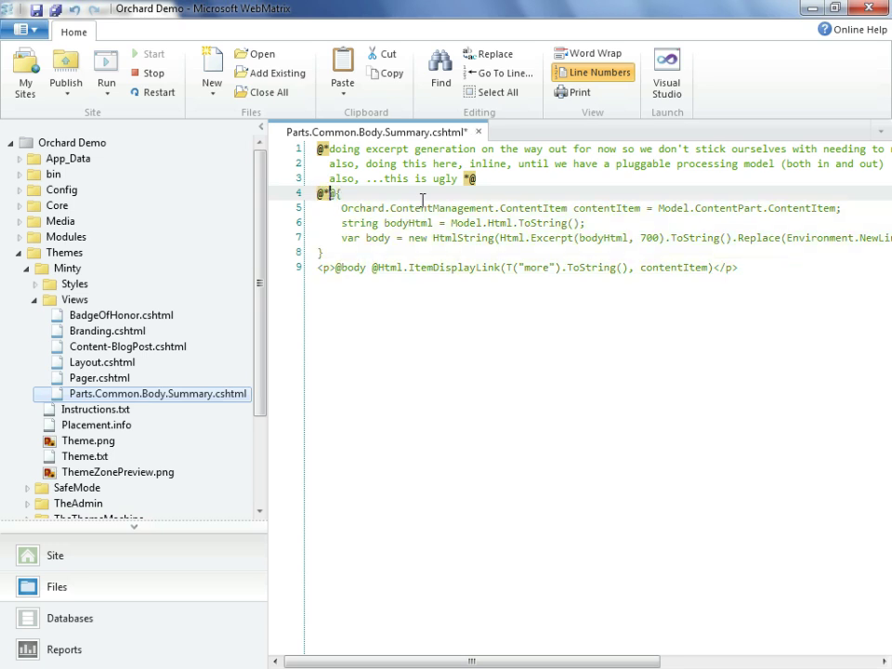
key(Up)
key(Up)
key(Up)
key(Down)
key(Down)
key(Down)
key(Down)
key(Down)
key(Down)
key(Down)
key(Down)
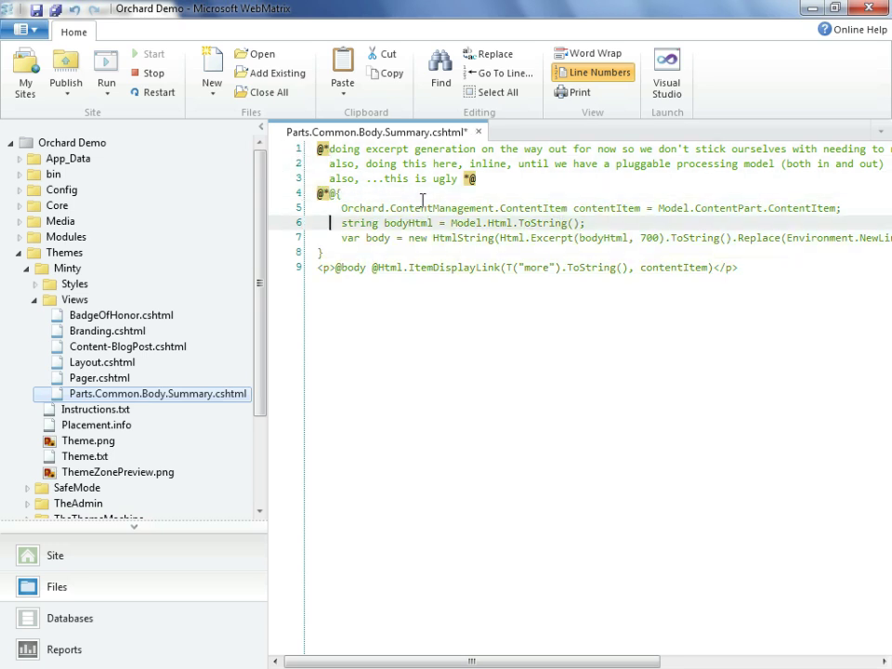
key(End)
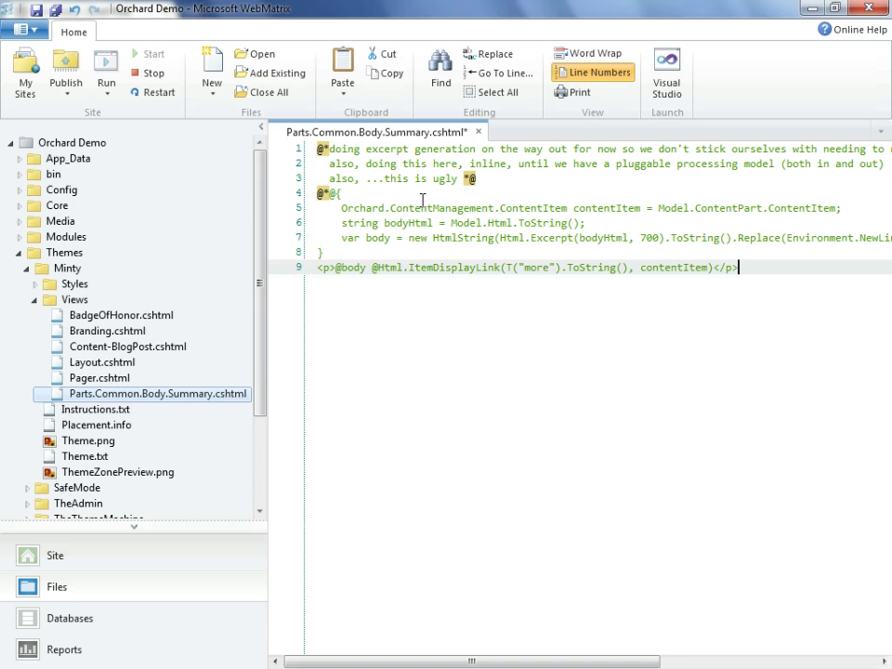
key(Return)
text(*@)
key(Return)
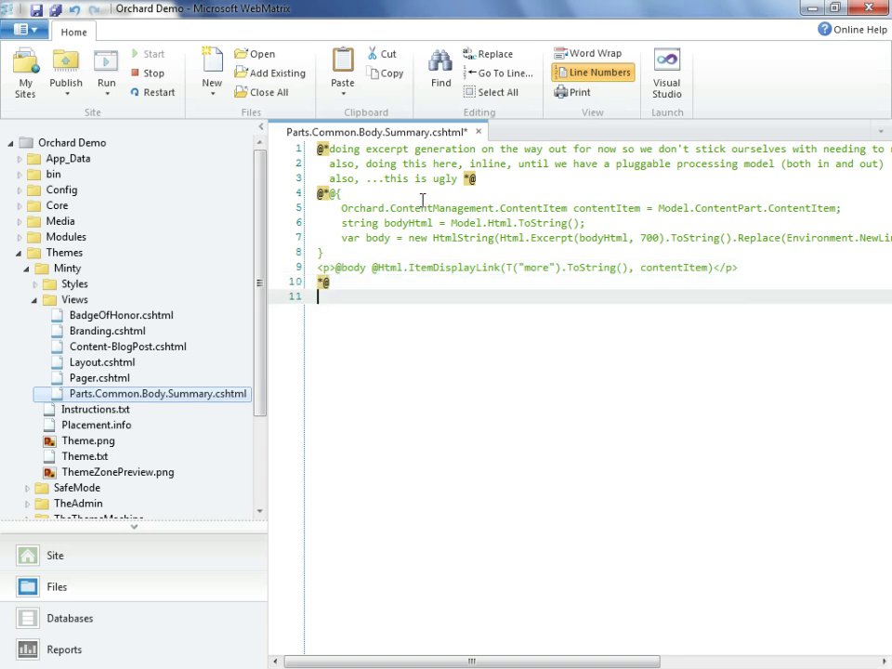
text(<p>)
text(@Model.H)
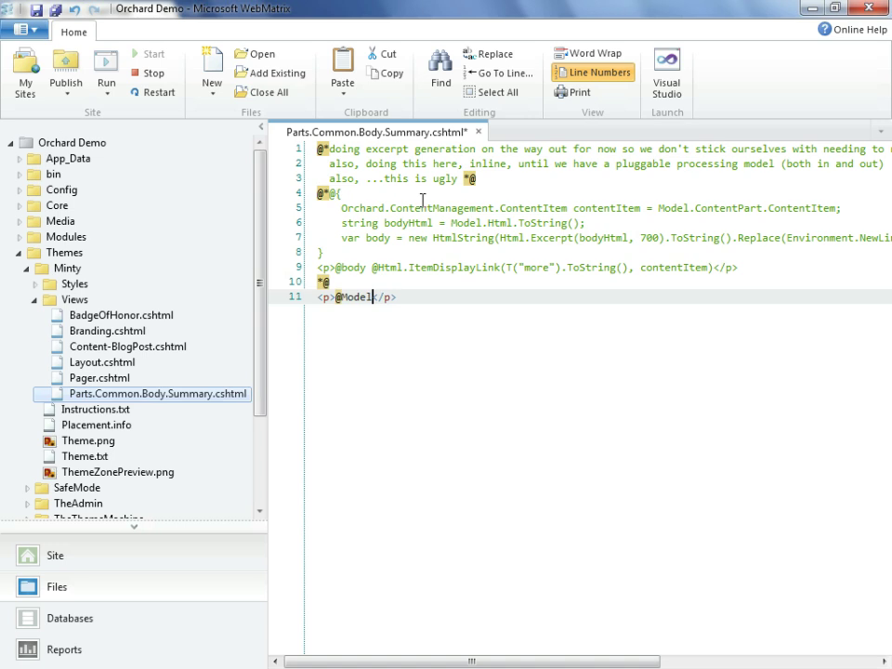
text(tml)
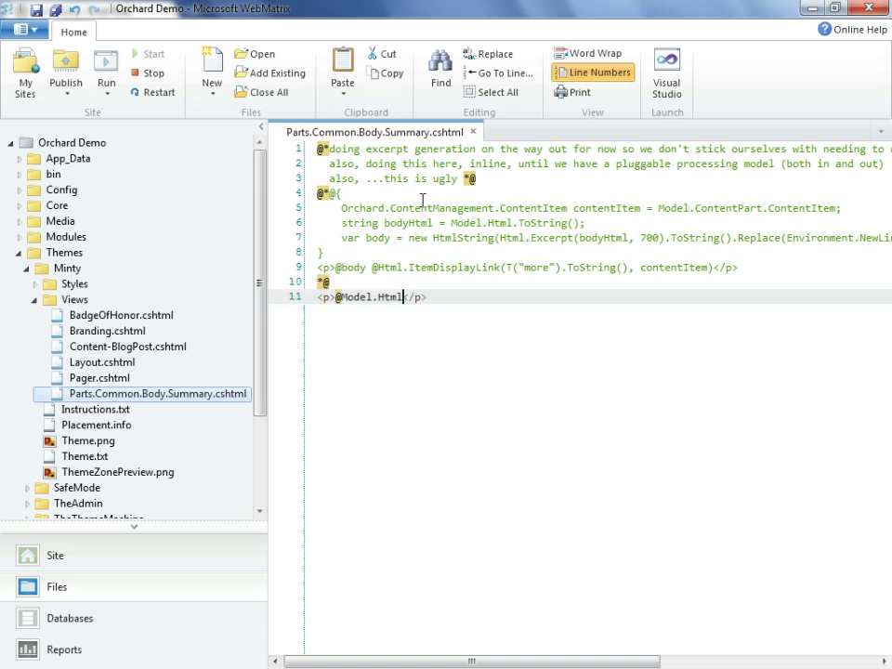
key(ctrl+s)
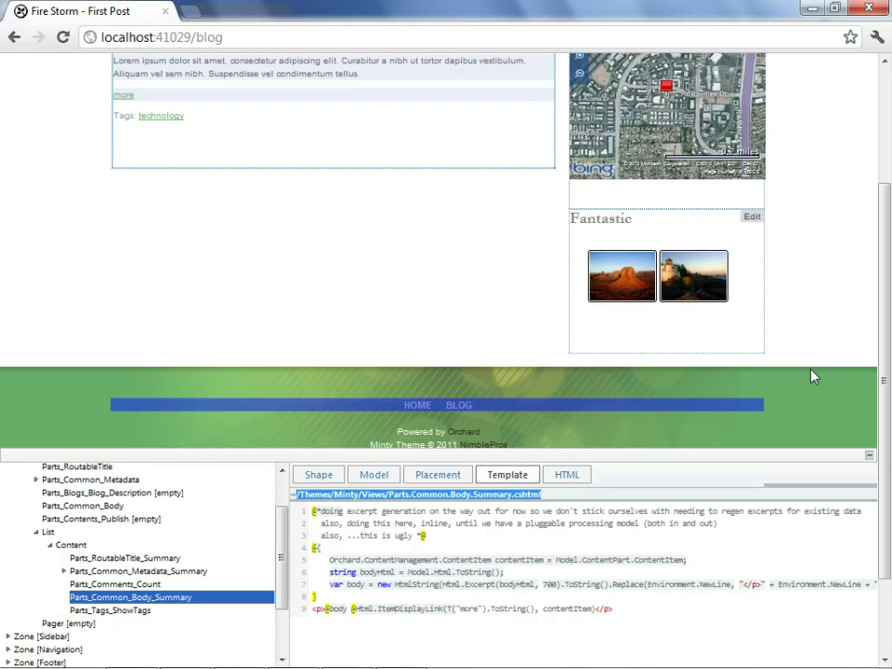
- In the browser, collapse the Shape Tracing pane and reload the blog page to check the post summary
click(870, 456)
scroll(568, 415, up, 1)
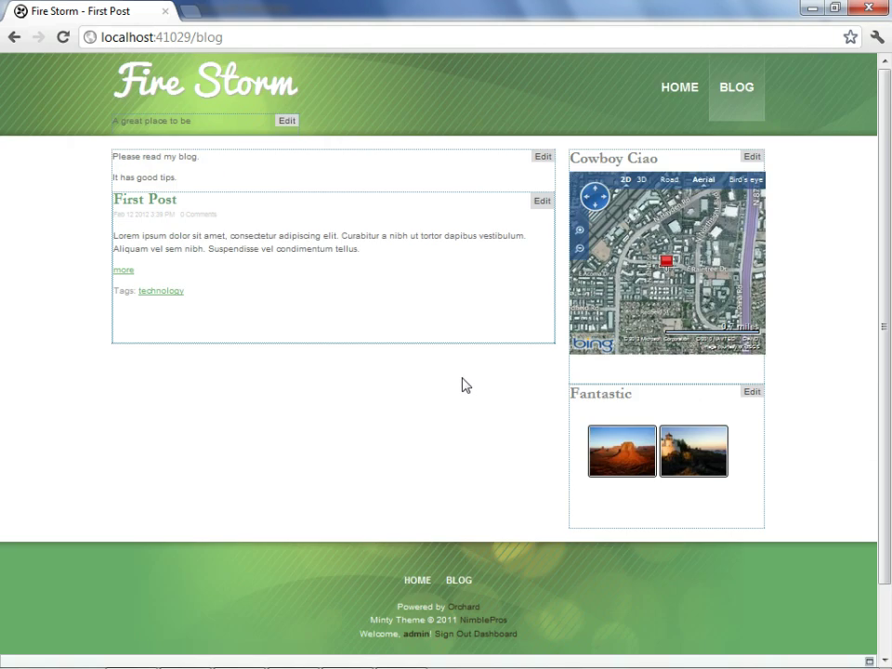
key(F5)
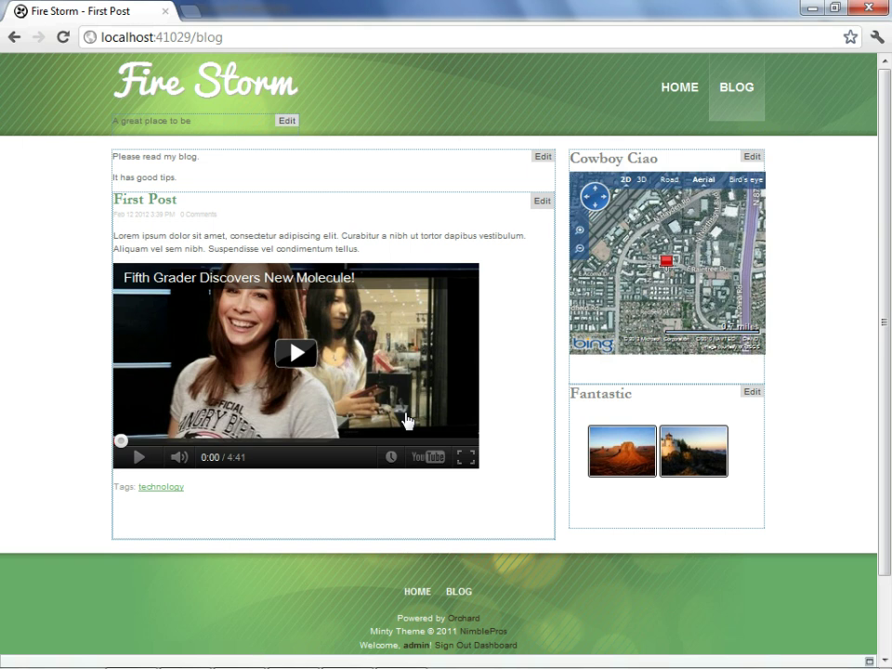
- Switch to WebMatrix, close Parts.Common.Body.Summary.cshtml and delete it from the Views folder of the Minty theme
key(alt+Tab)
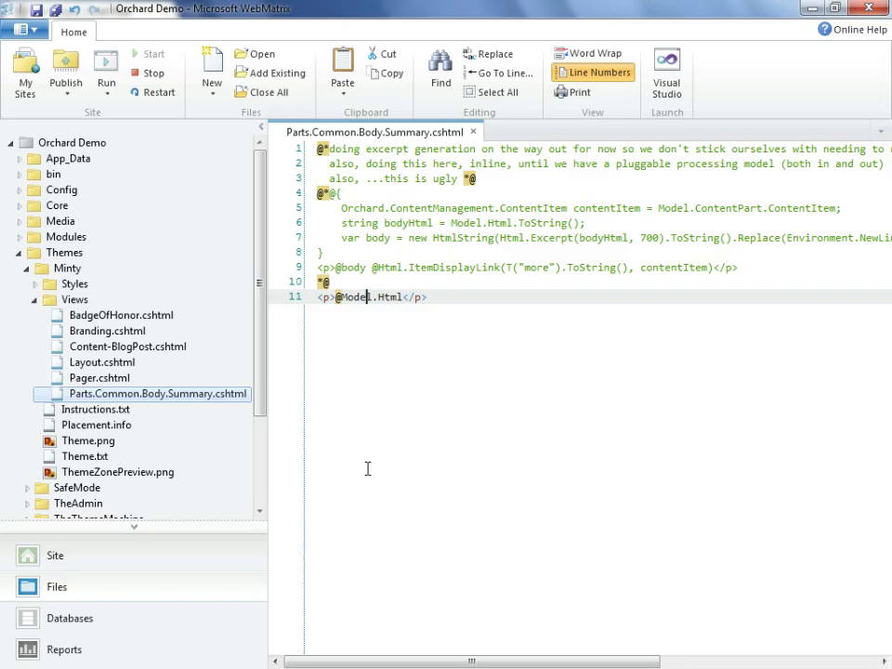
click(474, 133)
right_click(145, 400)
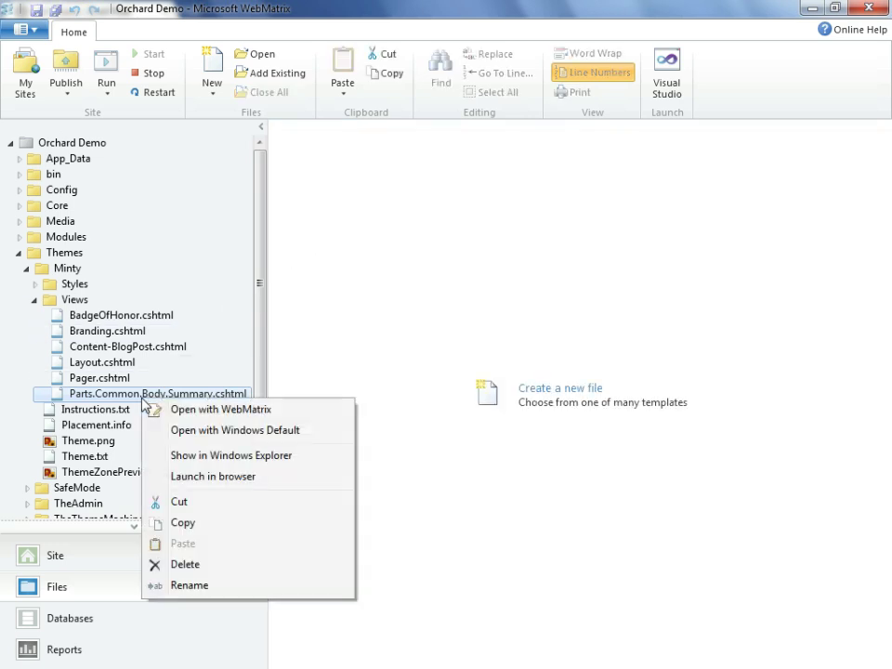
click(185, 564)
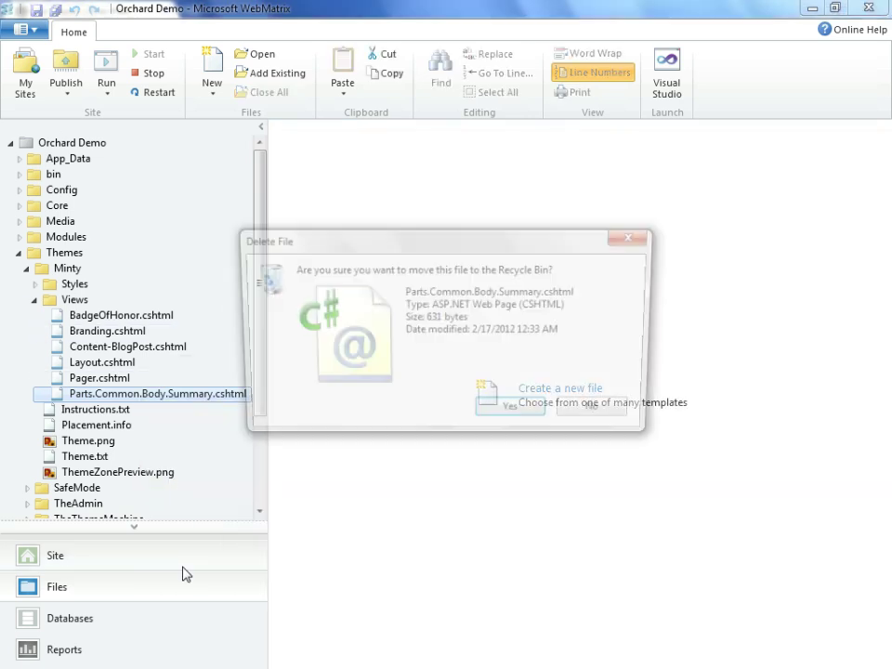
click(489, 410)
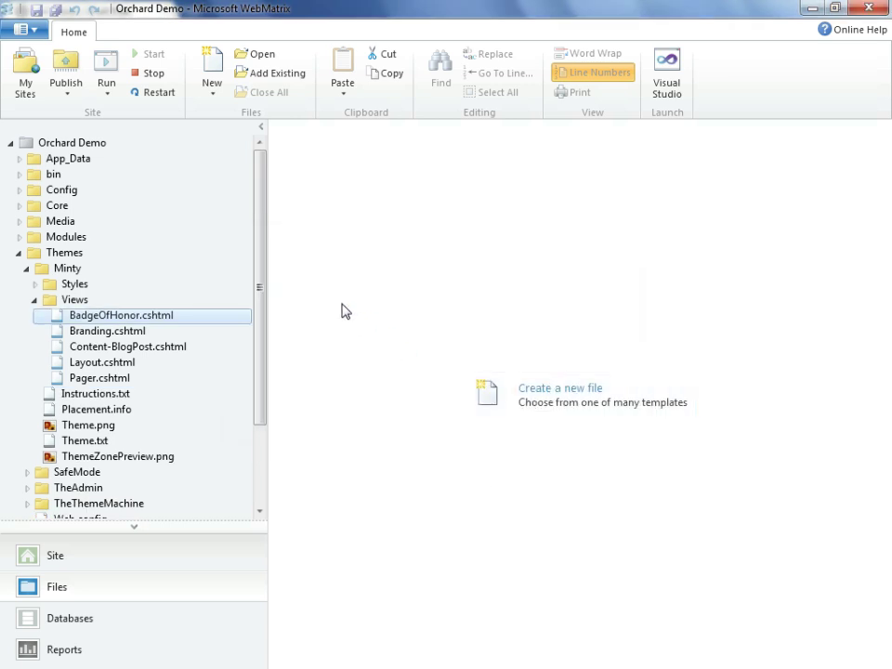
- In the browser, expand and enlarge the Shape Tracing pane and inspect the First Post's Parts_Common_Body_Summary shape
key(alt+Tab)
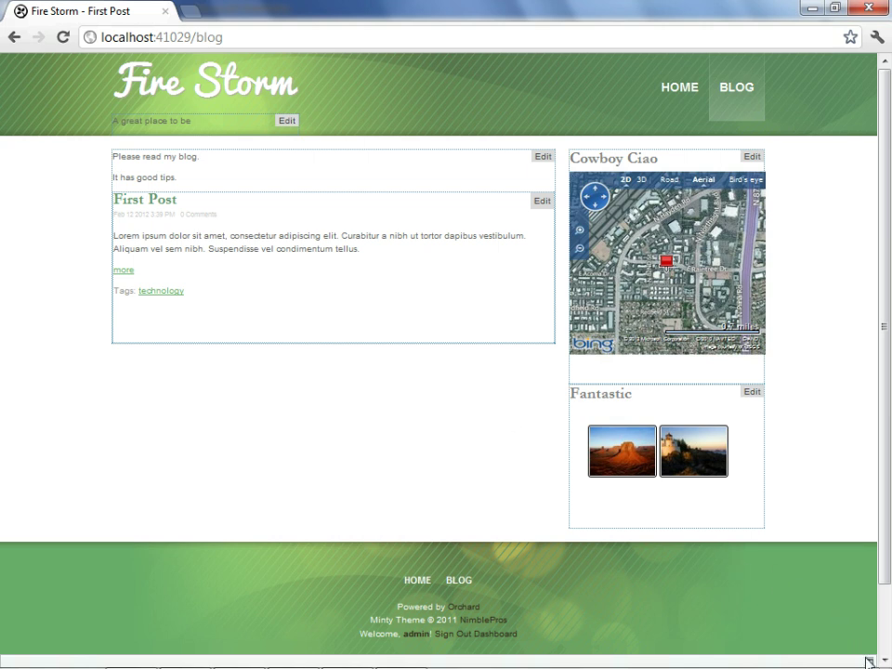
click(869, 661)
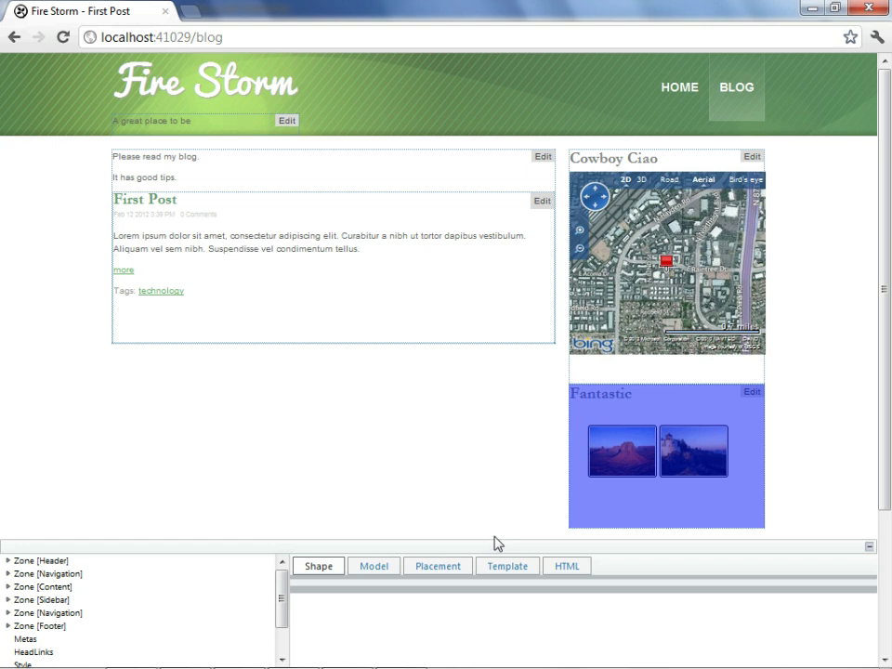
drag(494, 538, 506, 433)
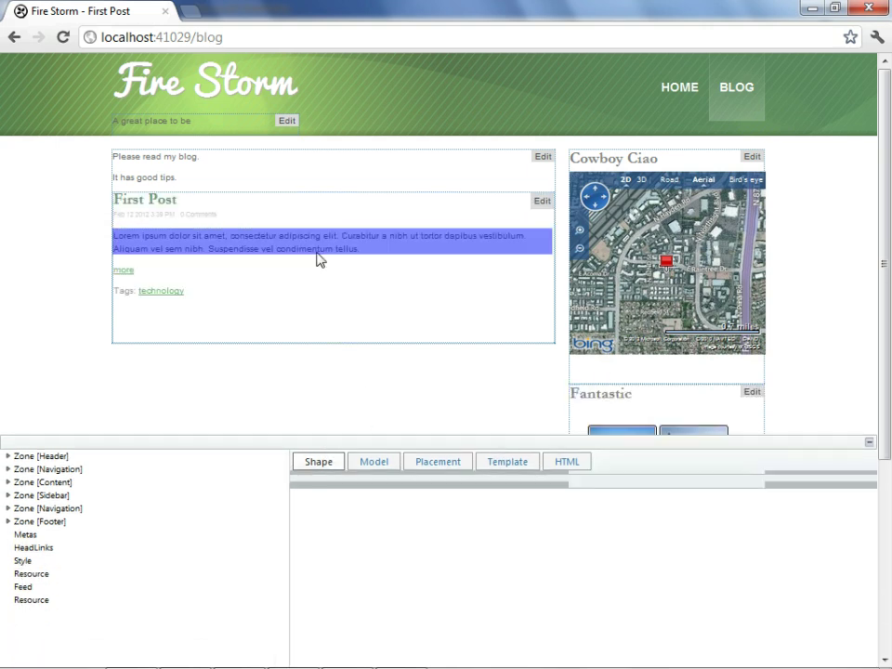
click(324, 265)
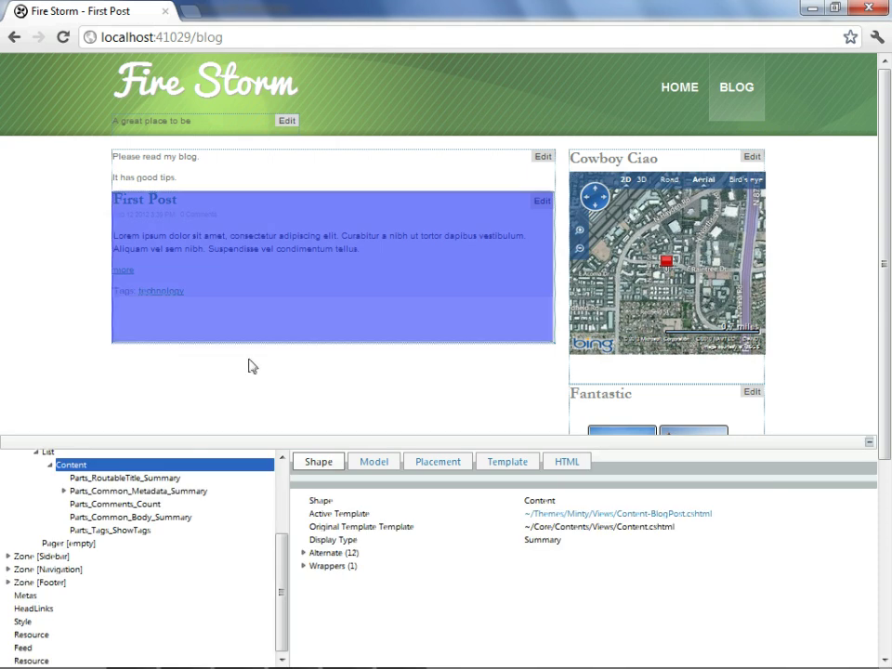
click(174, 523)
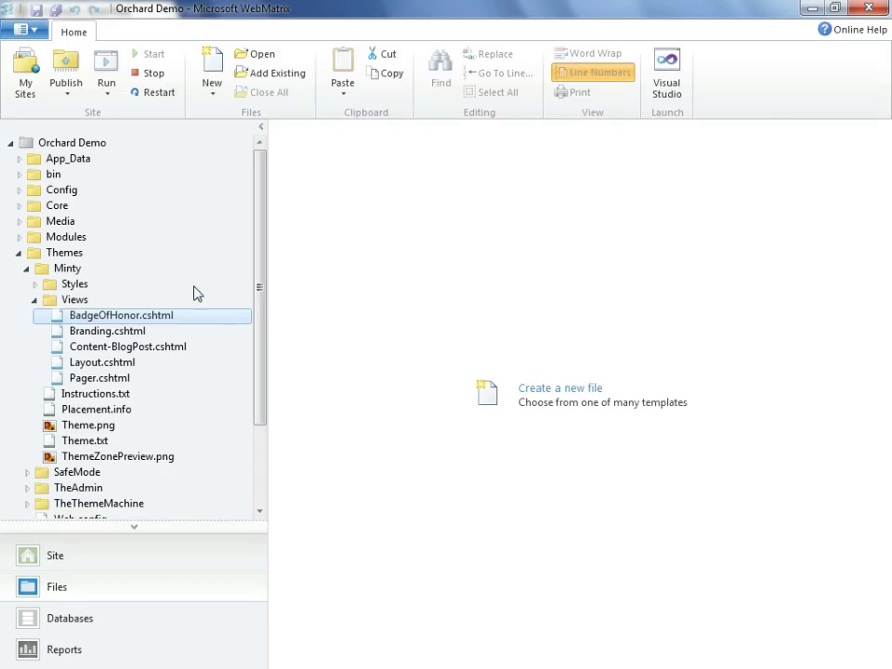
- Switch to WebMatrix, widen the file tree and open Parts.Common.Body.Summary.cshtml from the Core > Common > Views folder
click(20, 253)
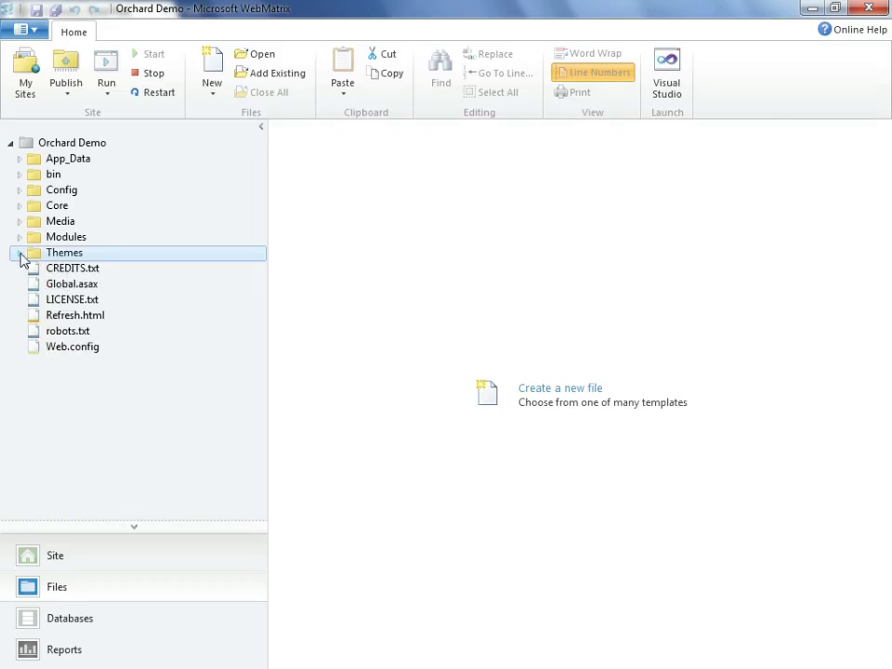
click(20, 208)
click(26, 221)
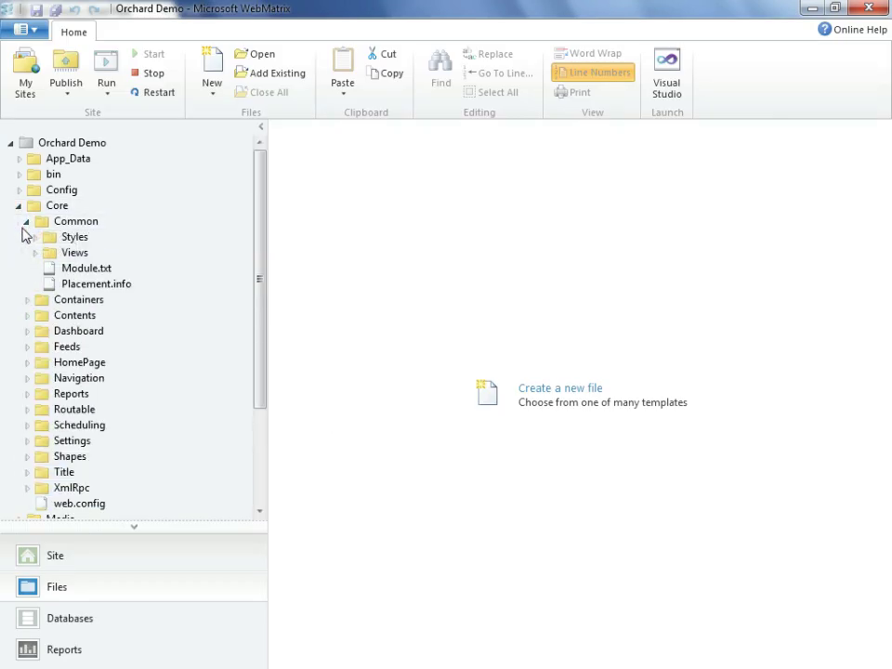
click(34, 252)
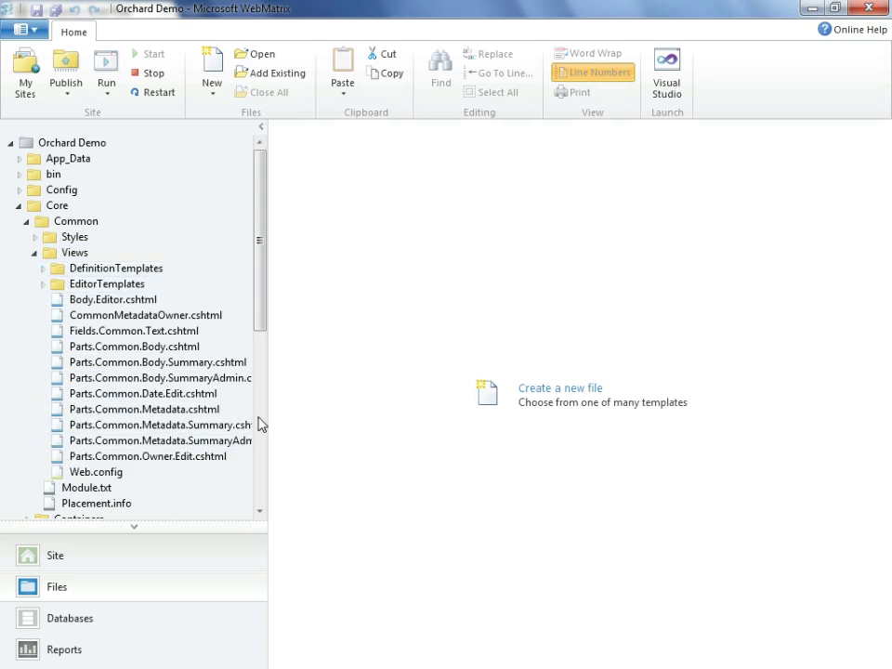
drag(269, 409, 321, 405)
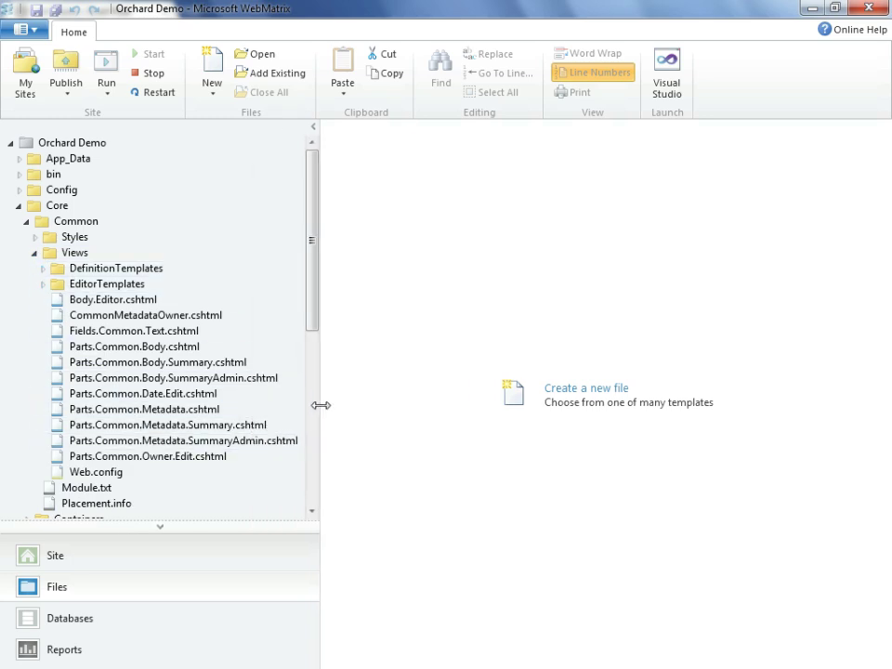
double_click(191, 366)
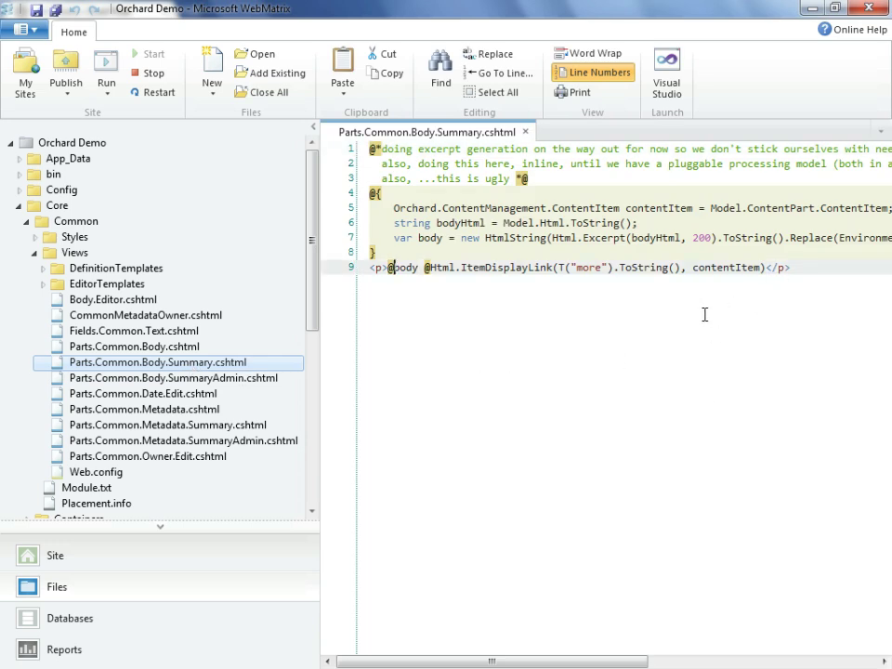
double_click(702, 238)
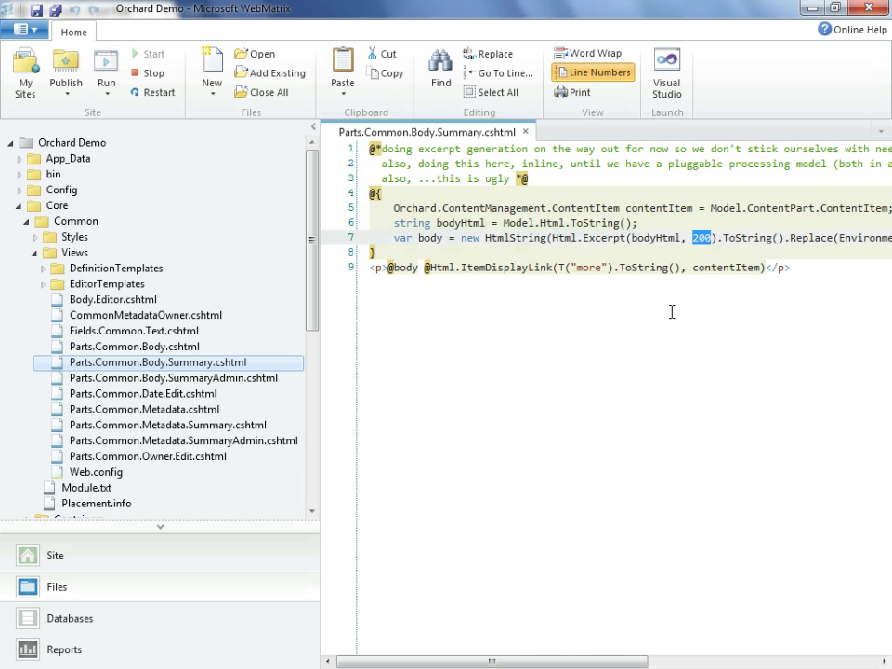
drag(801, 266, 372, 193)
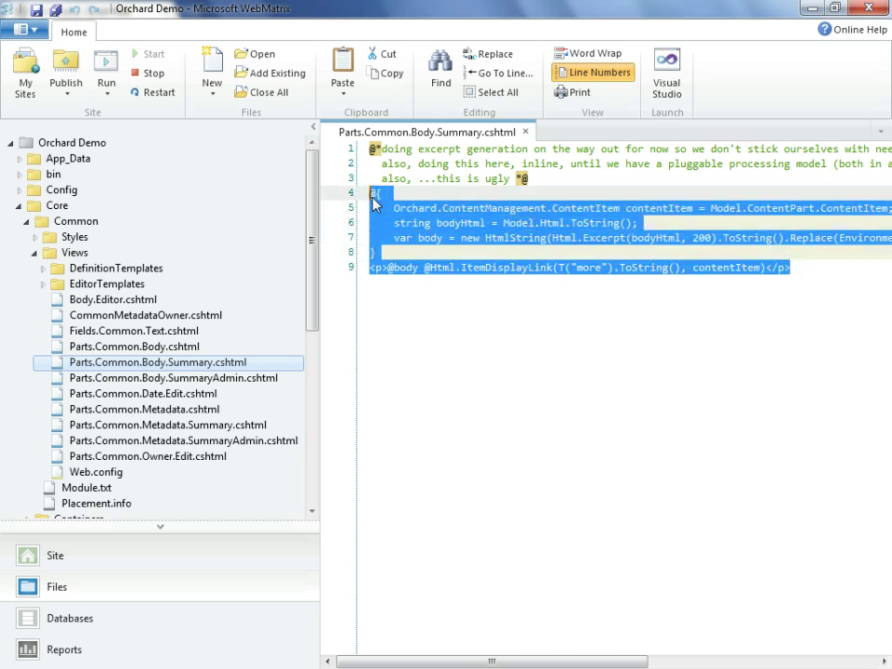
key(ctrl+v)
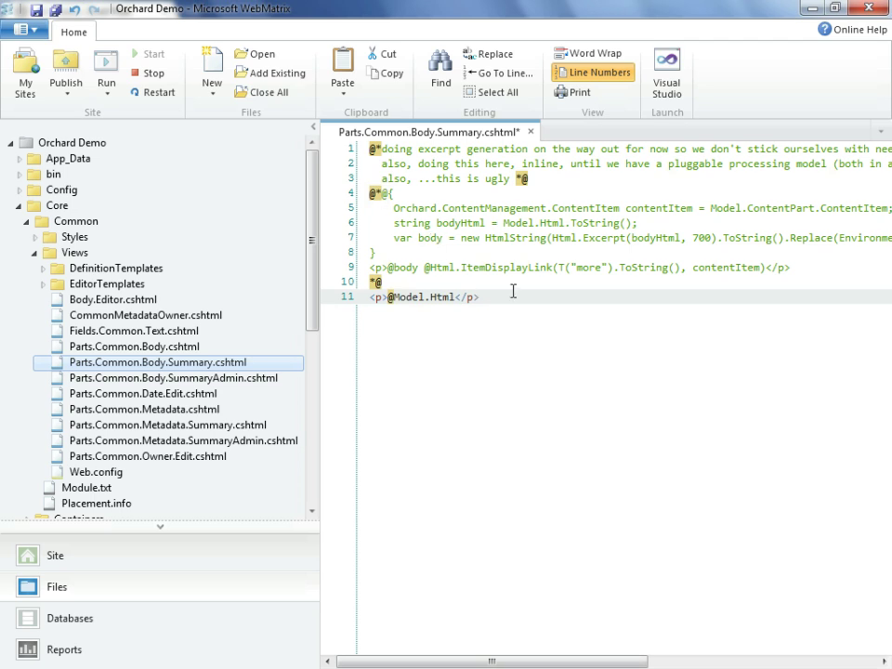
key(ctrl+s)
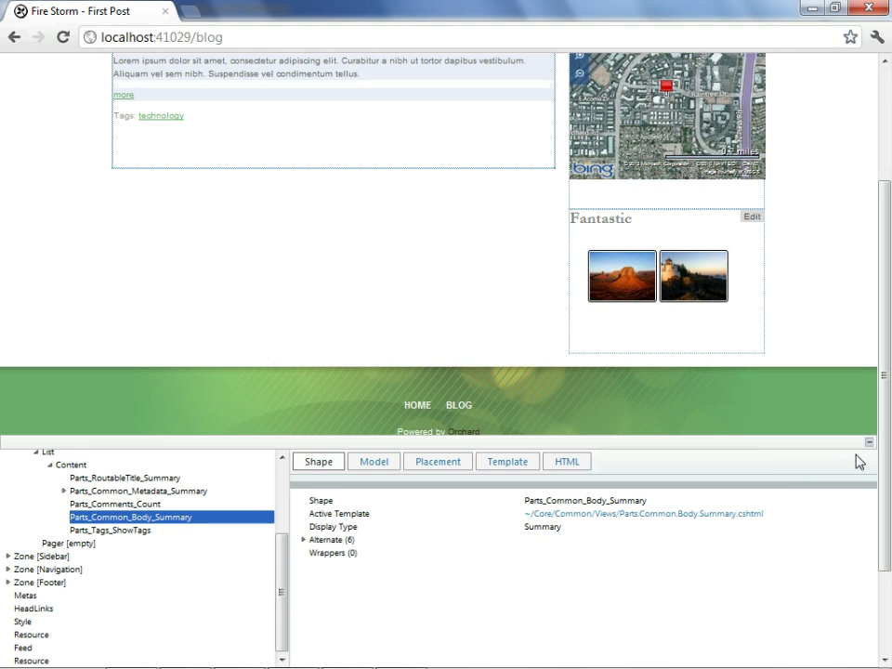
- In the browser, collapse the Shape Tracing pane and check the First Post summary on the blog page
click(869, 442)
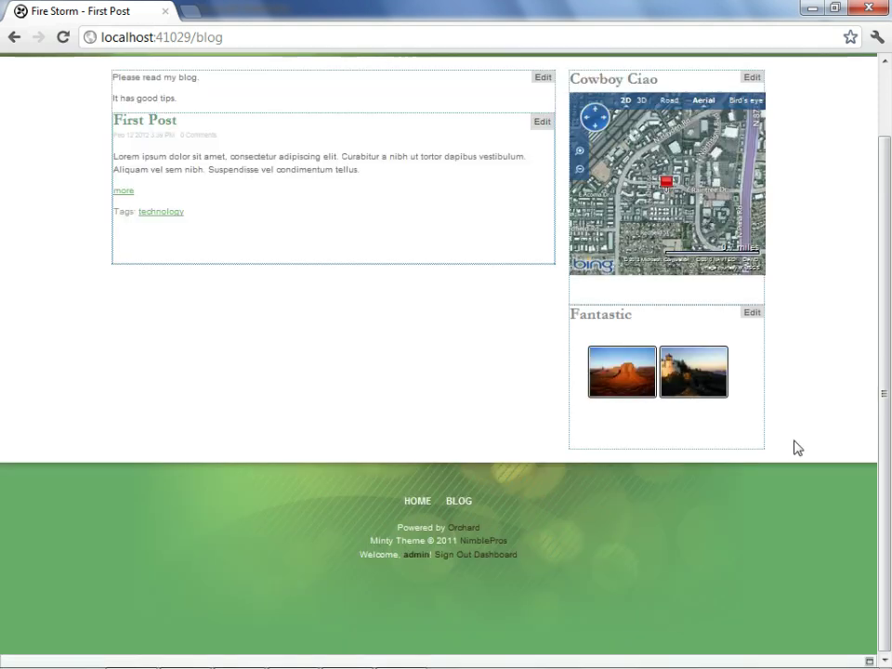
scroll(623, 474, up, 2)
click(624, 477)
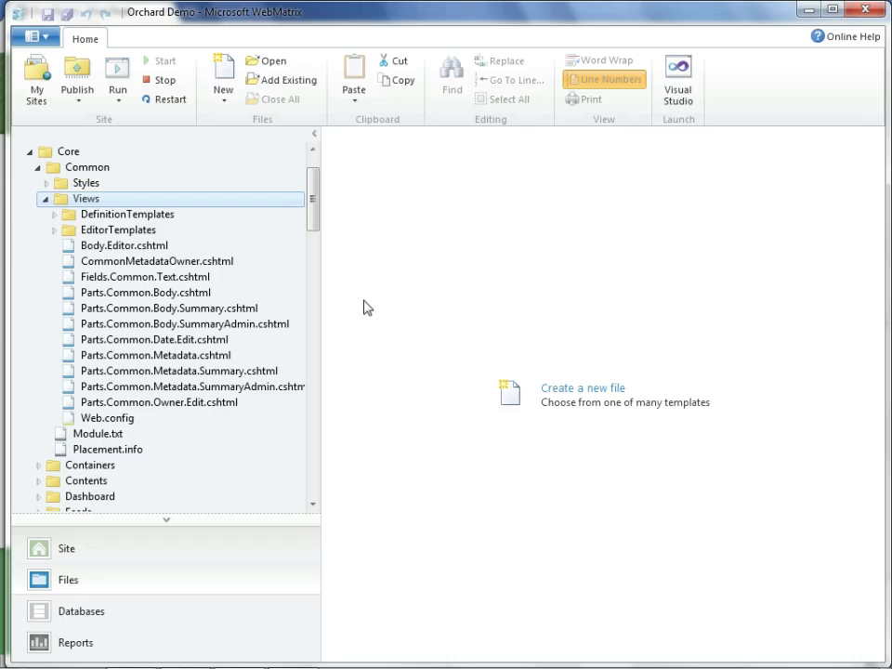
- In WebMatrix, review and close the core Parts.Common.Body.Summary.cshtml template, then look through the Orchard.Blogs module's view templates
double_click(237, 314)
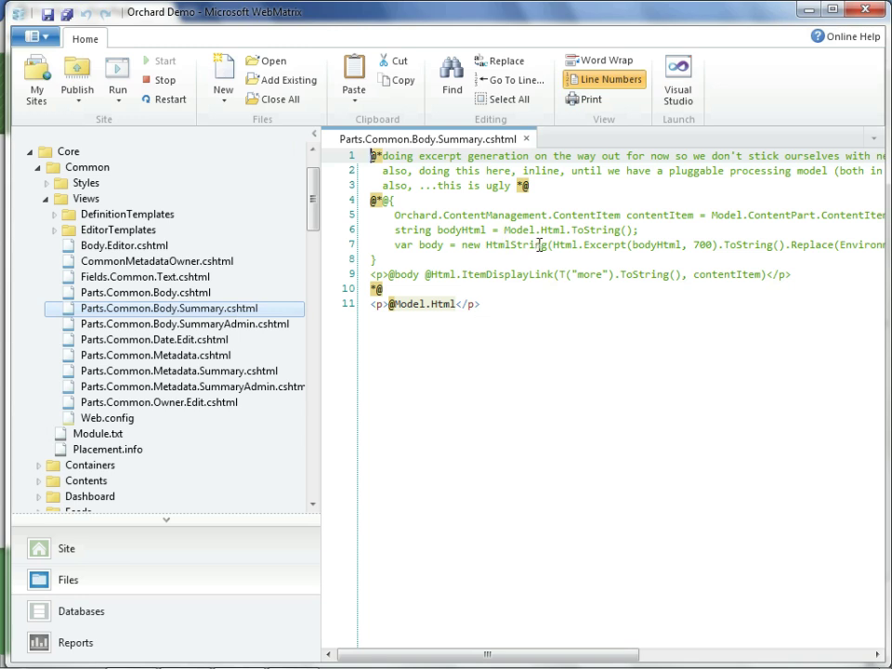
click(526, 138)
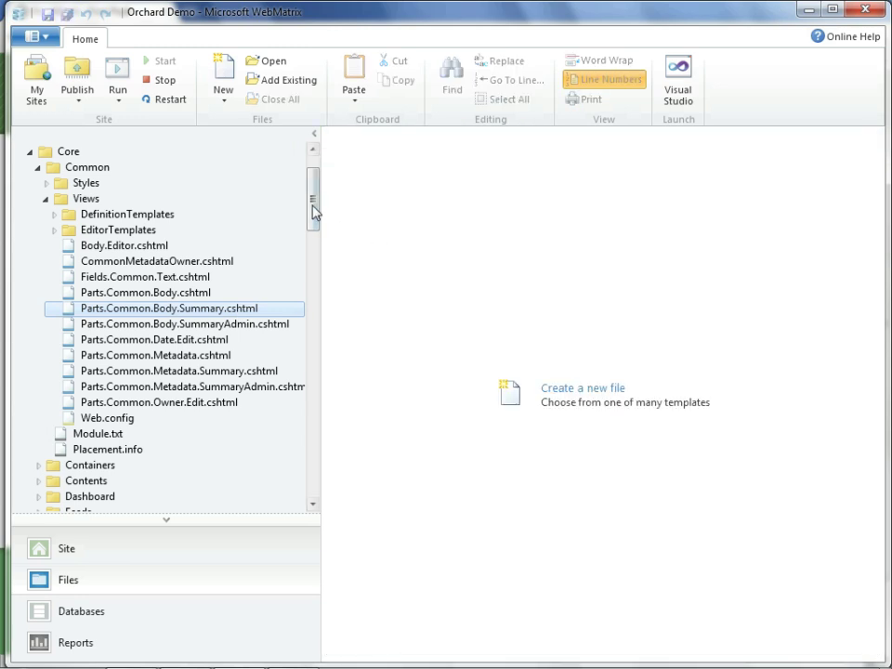
drag(314, 216, 327, 304)
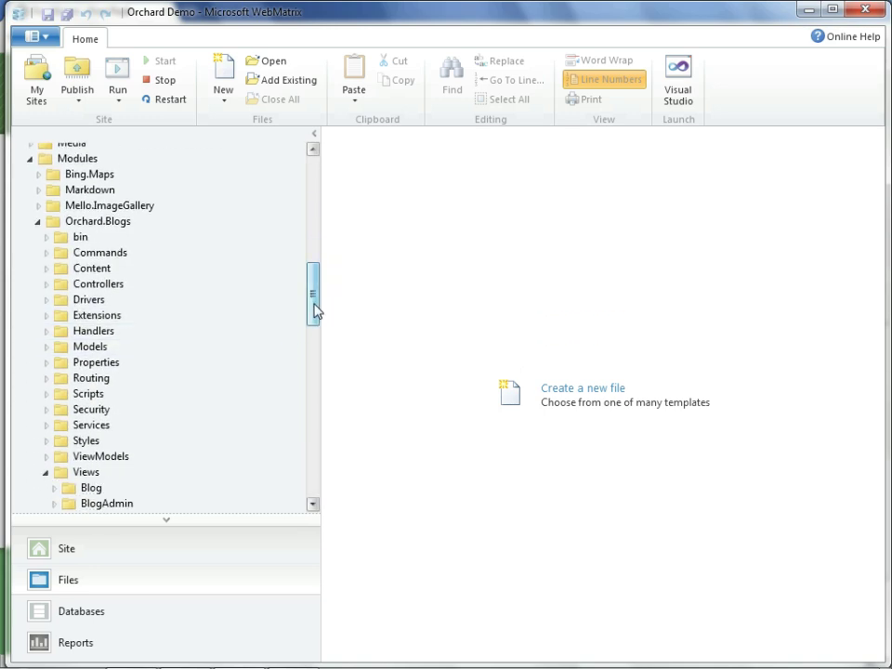
drag(315, 309, 307, 366)
click(221, 363)
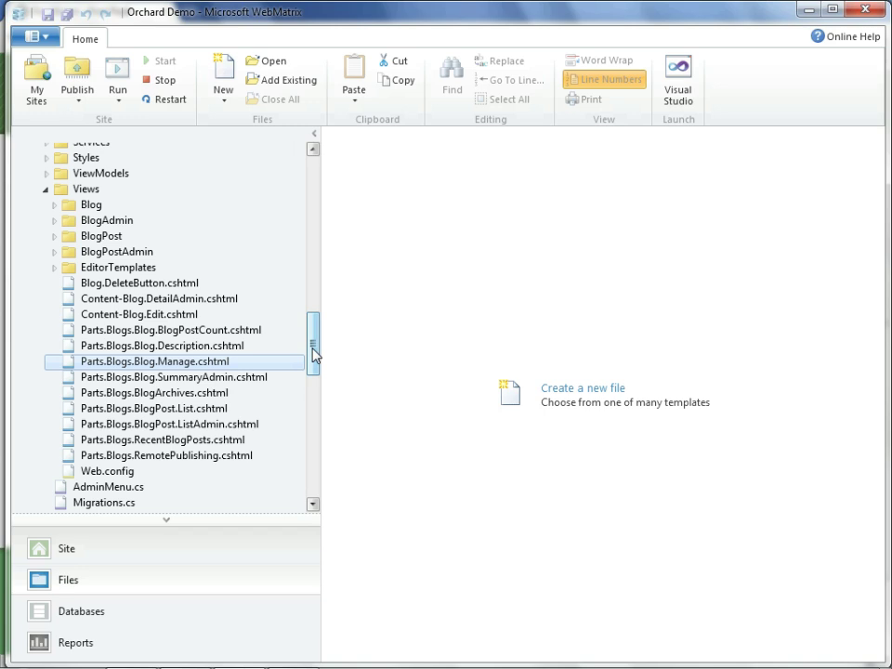
- Expand the Minty theme's Views folder, look over its templates and open Content-BlogPost.cshtml for review
drag(313, 353, 311, 483)
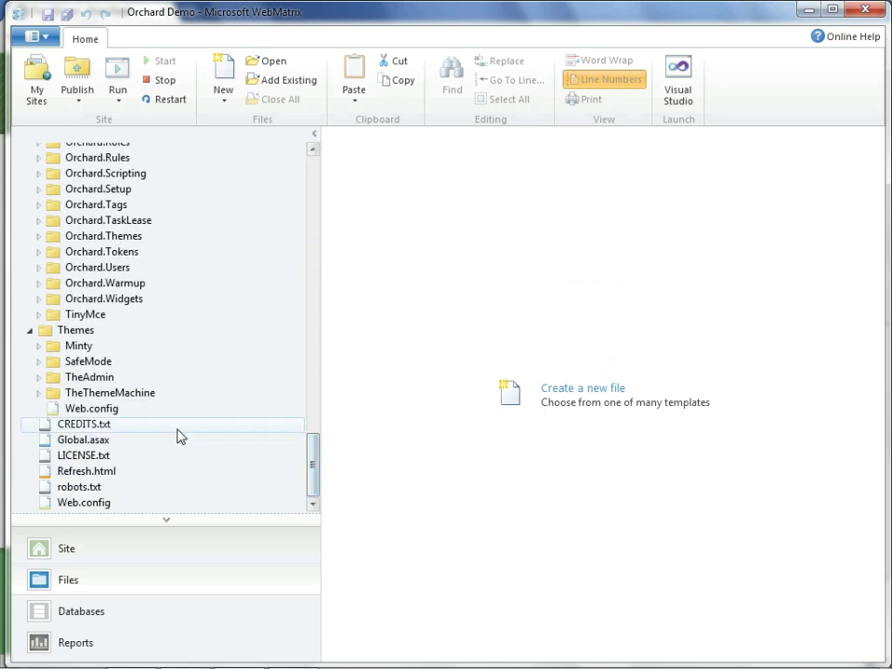
click(38, 346)
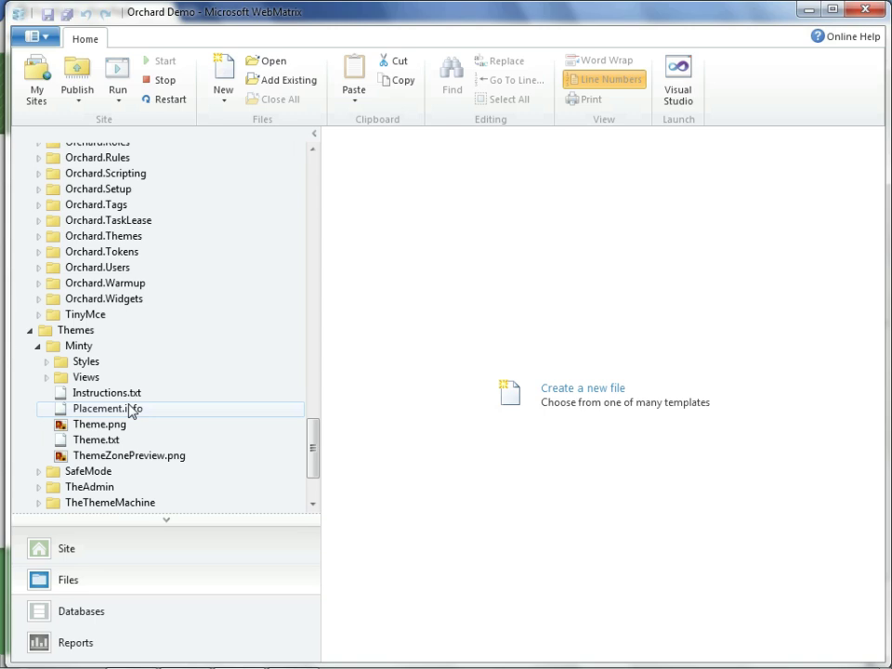
click(46, 377)
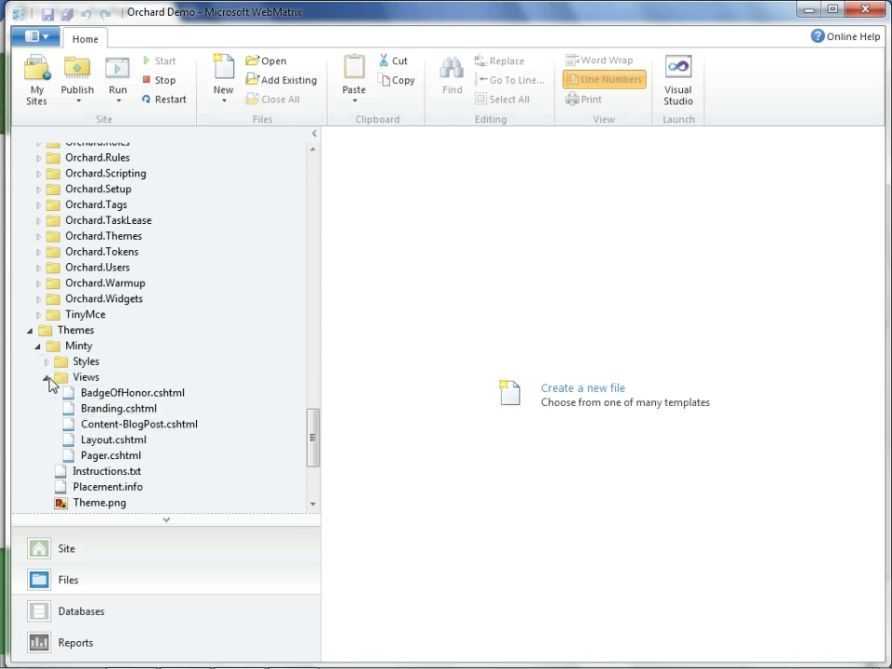
click(139, 426)
click(151, 441)
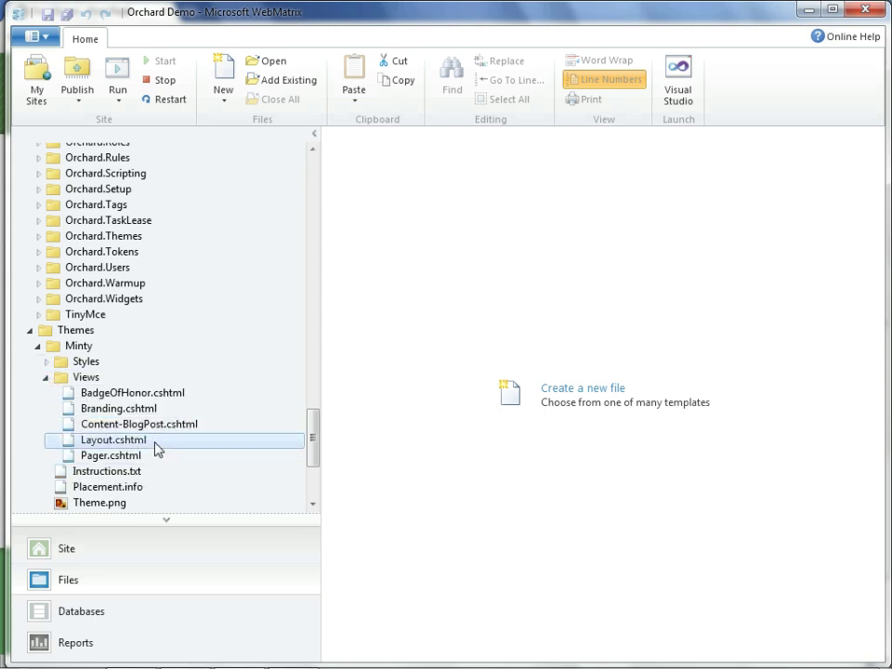
click(153, 456)
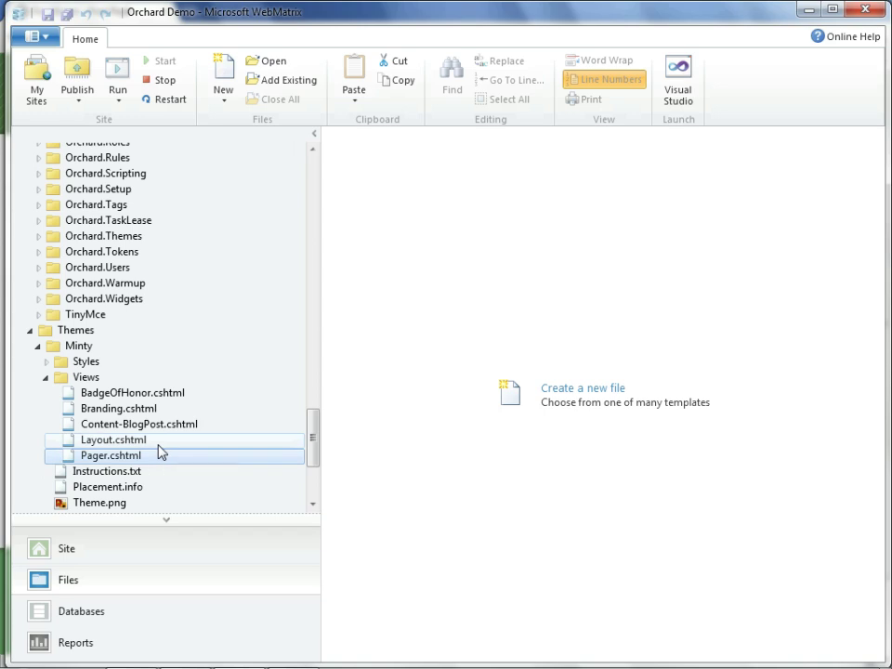
double_click(200, 425)
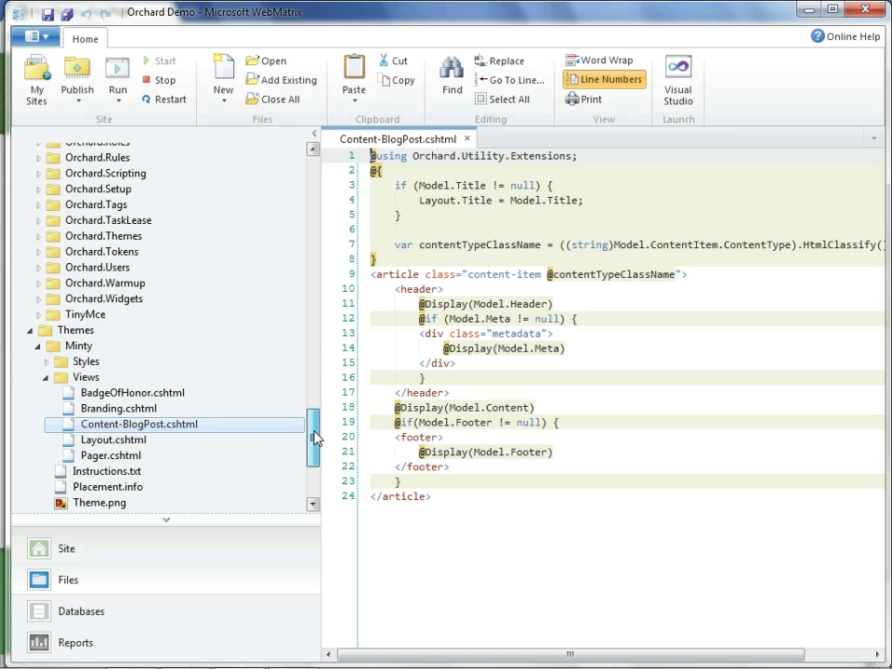
drag(314, 436, 317, 443)
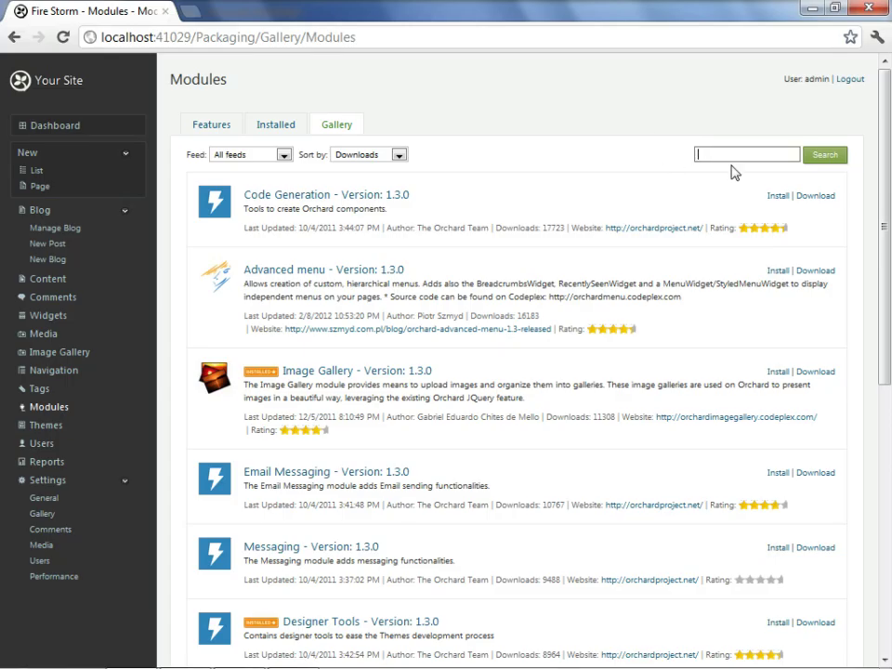
- In the browser, search the Orchard module gallery for "vandelay industries"
text(vandelay industries)
key(Return)
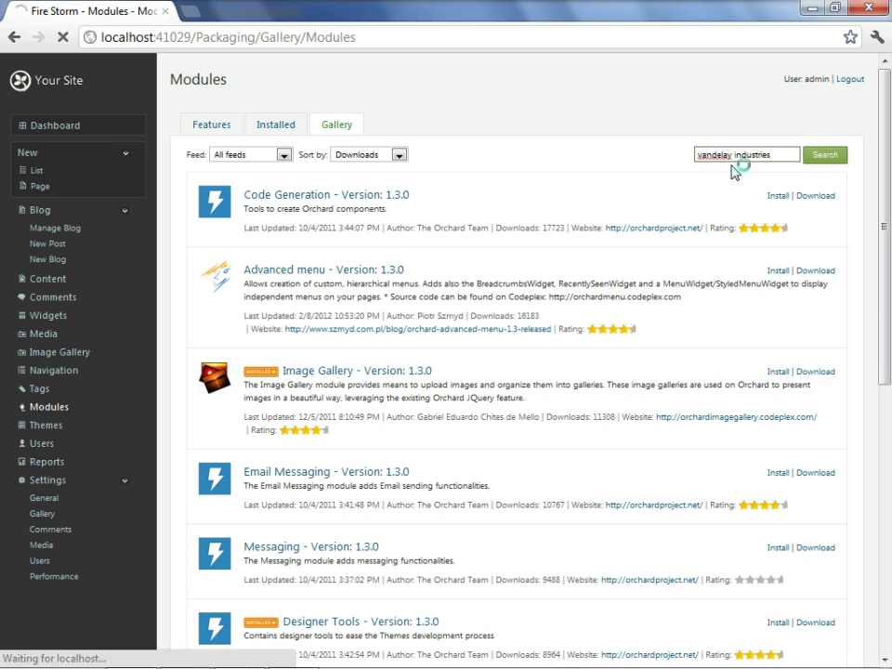